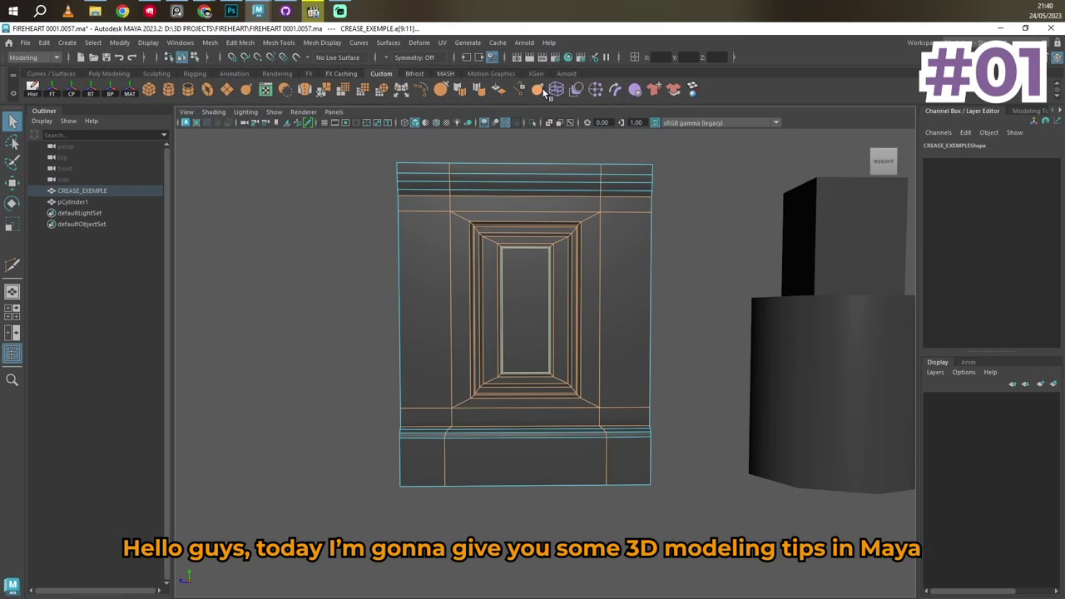
- Open the Crease Set Editor and move its window clear of the models
left_click_drag(397, 215, 297, 248, "alt")
left_click(179, 43)
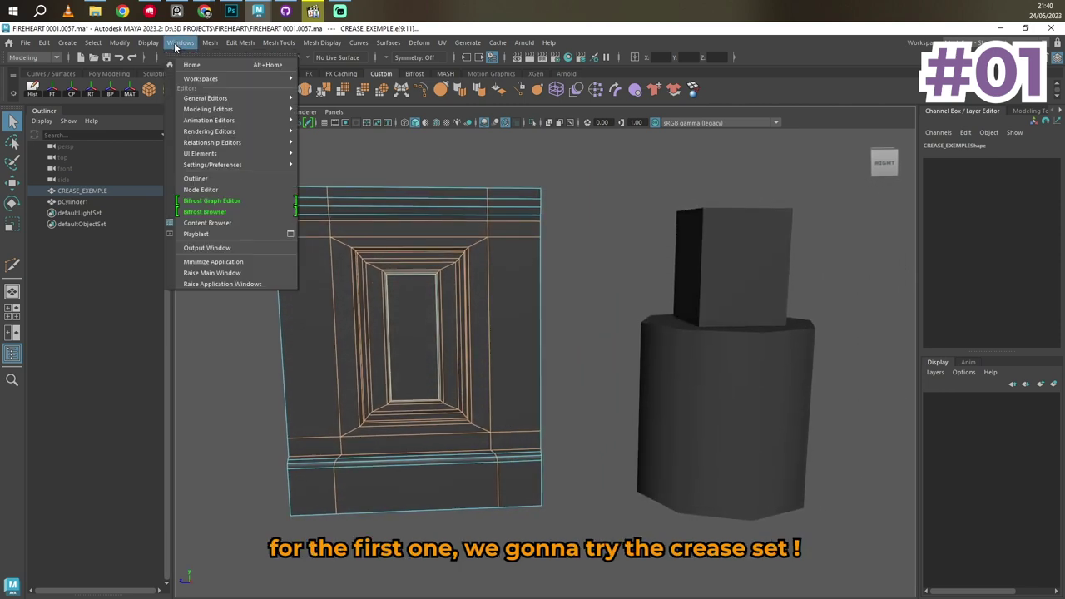
mouse_move(251, 110)
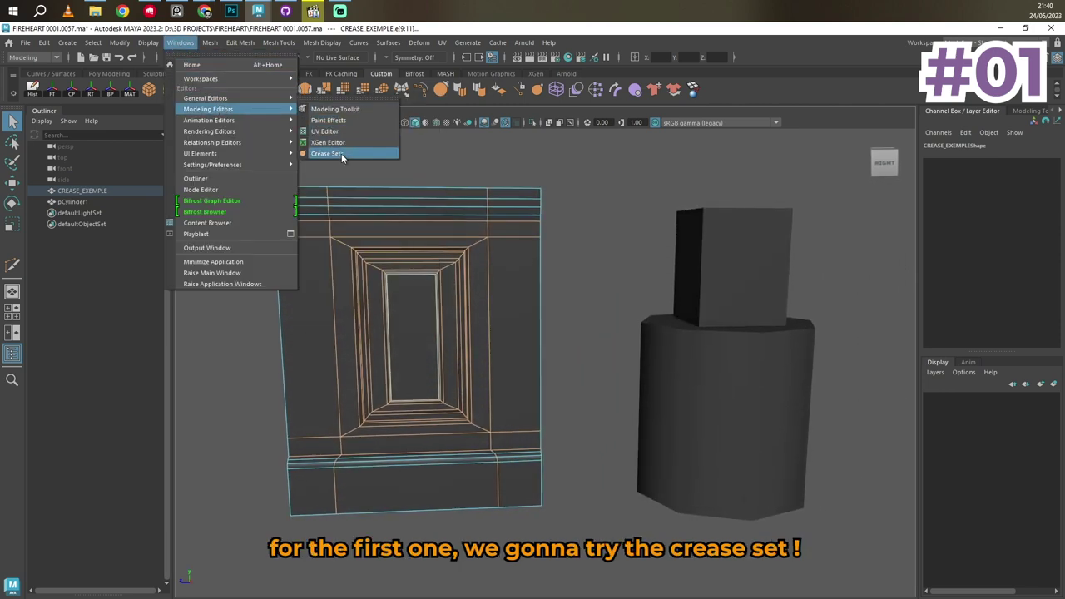
left_click(337, 154)
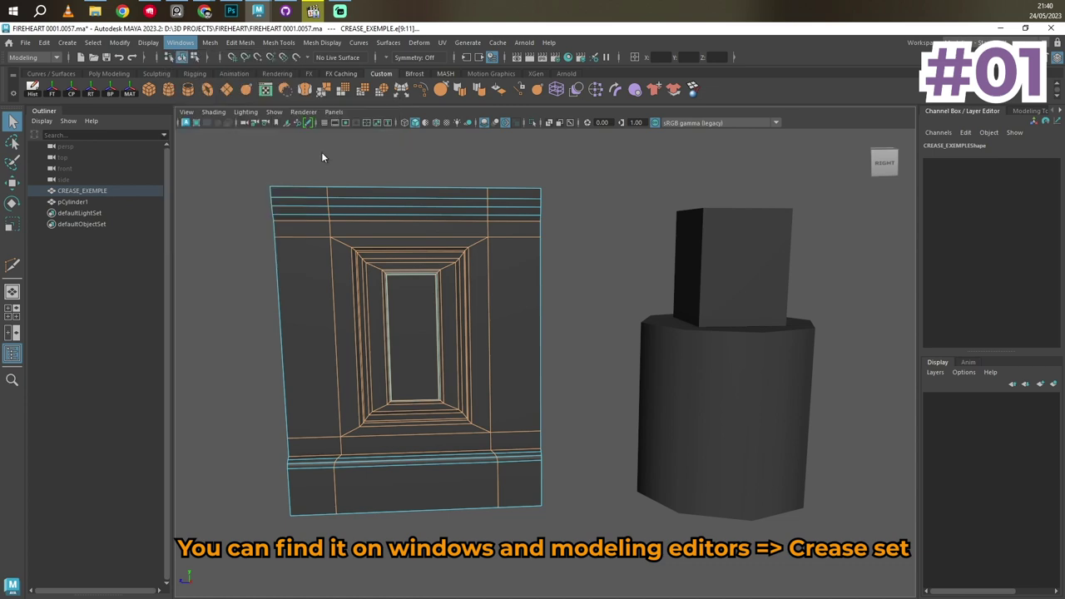
left_click_drag(879, 98, 853, 133)
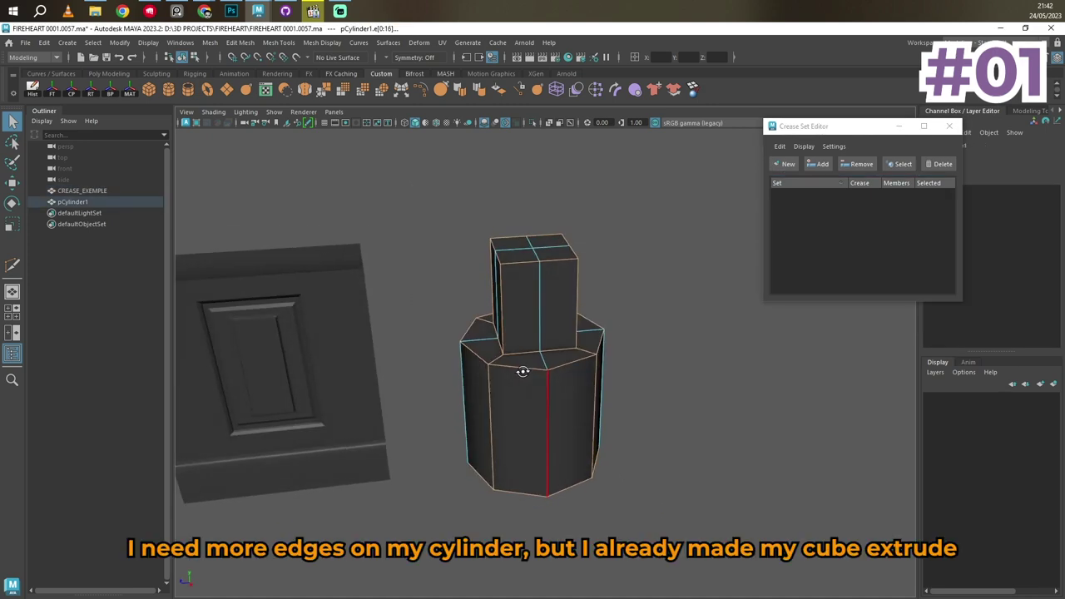
- Exclude the vertical side edge from the cylinder's edge selection and create a new crease set from the remaining corner edges
left_click(547, 399, "ctrl")
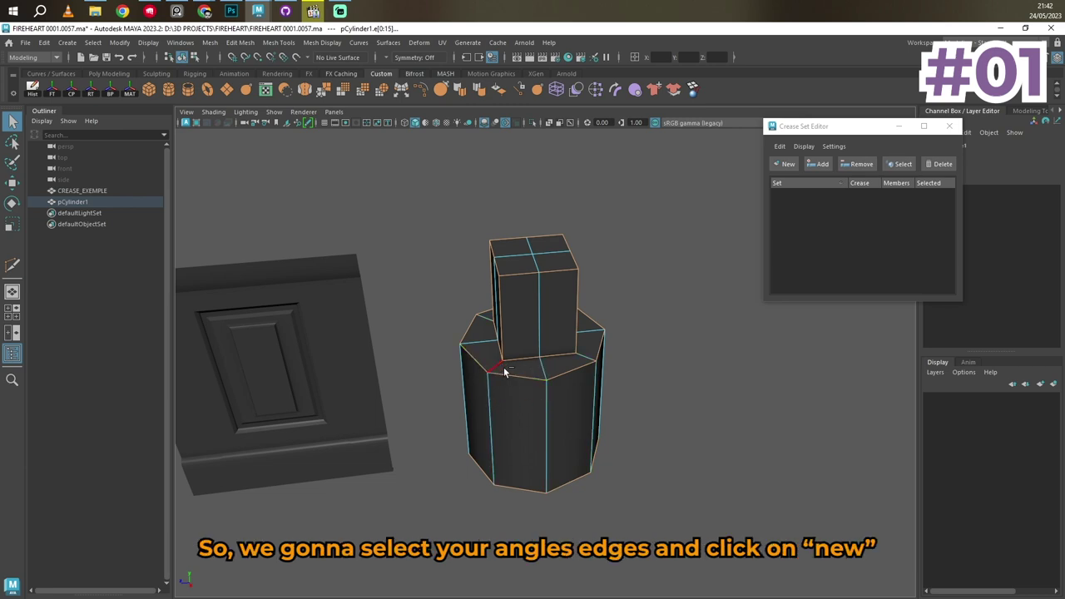
left_click_drag(504, 372, 561, 426, "alt")
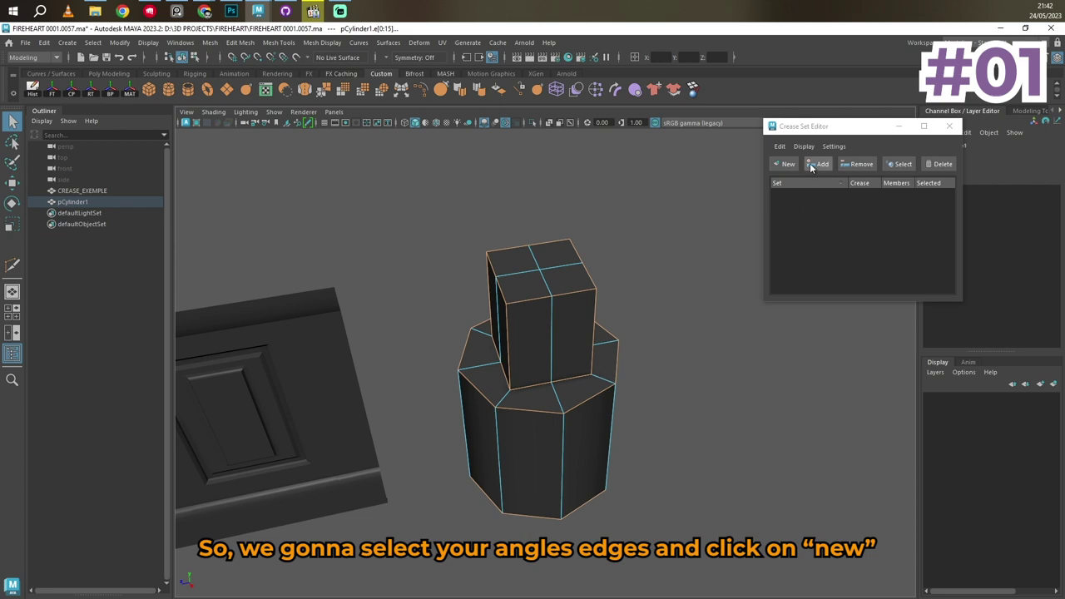
left_click(785, 164)
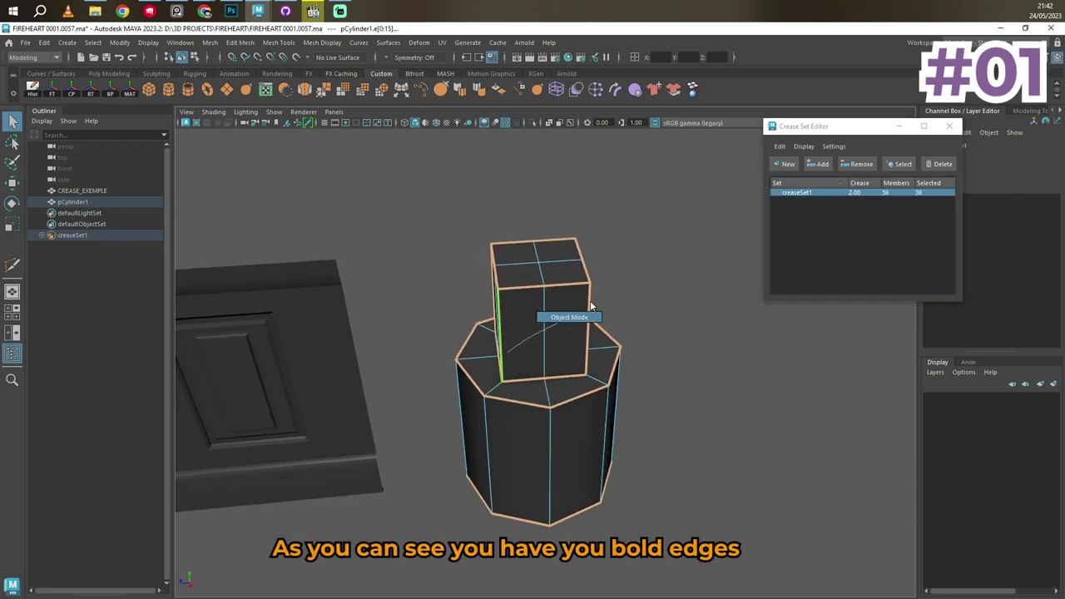
- Return to object mode and inspect the creased cylinder in smooth preview
left_click(592, 285)
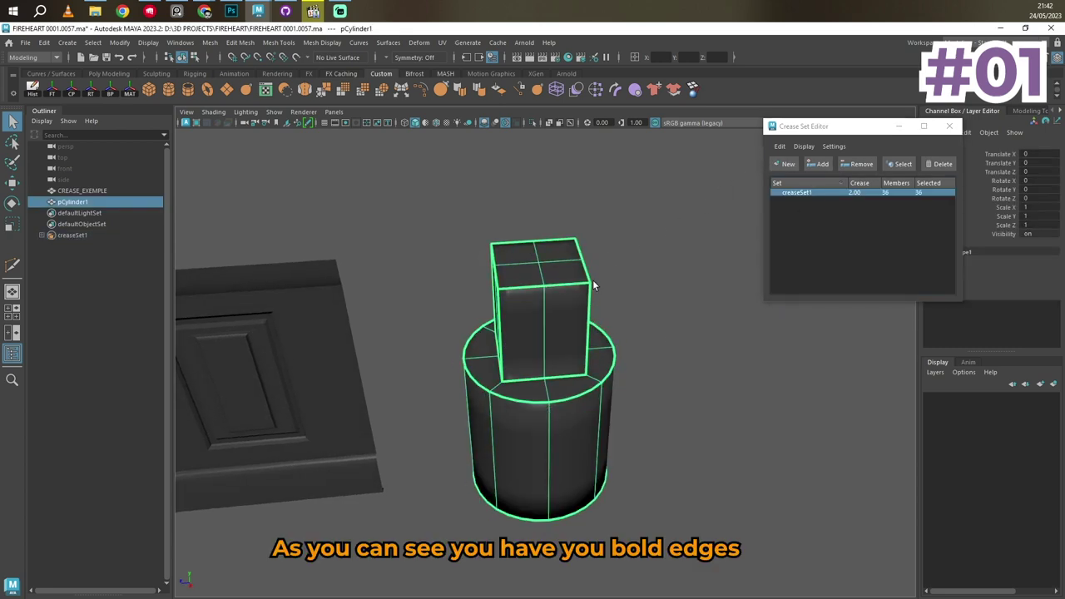
left_click(609, 318)
mouse_move(609, 318)
left_mouse_down("alt")
mouse_move(644, 290)
mouse_move(620, 344)
mouse_move(444, 311)
mouse_move(618, 312)
left_mouse_up("alt")
left_click(546, 352)
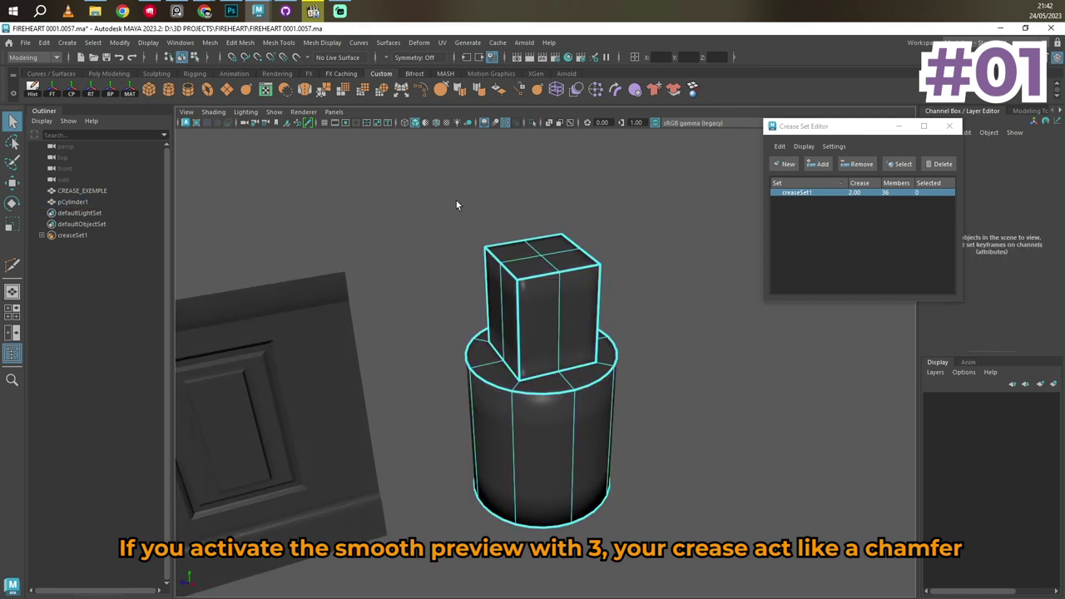
- Apply a real one-division Smooth to the creased cylinder mesh and compare it with the unsmoothed version by undoing and redoing
left_click_drag(413, 197, 661, 533)
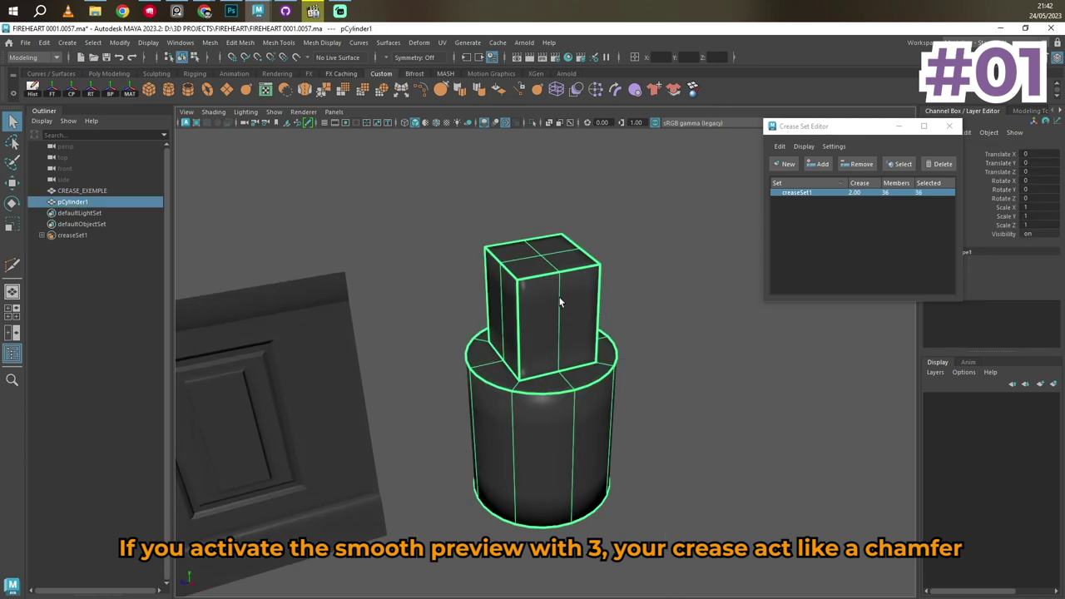
right_click_drag(542, 271, 537, 339, "shift")
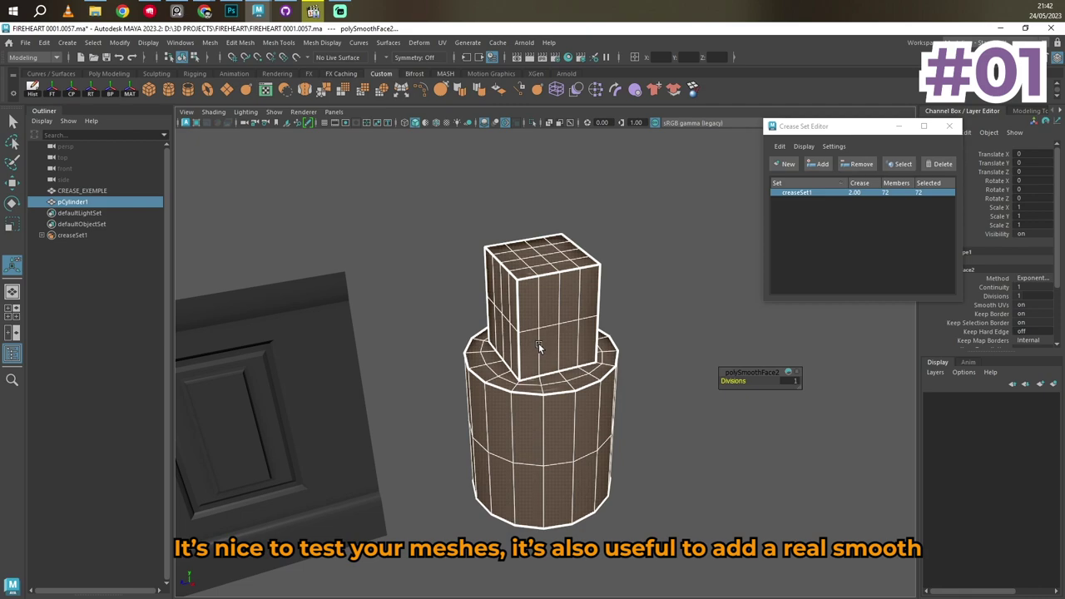
key("ctrl+z")
key("shift+z")
key("ctrl+z")
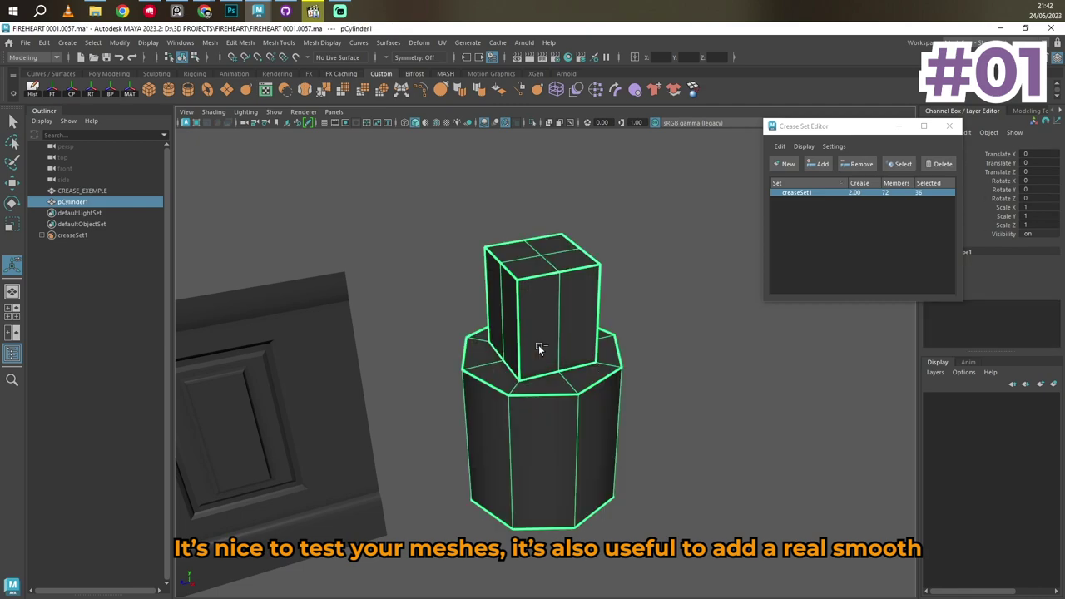
key("shift+z")
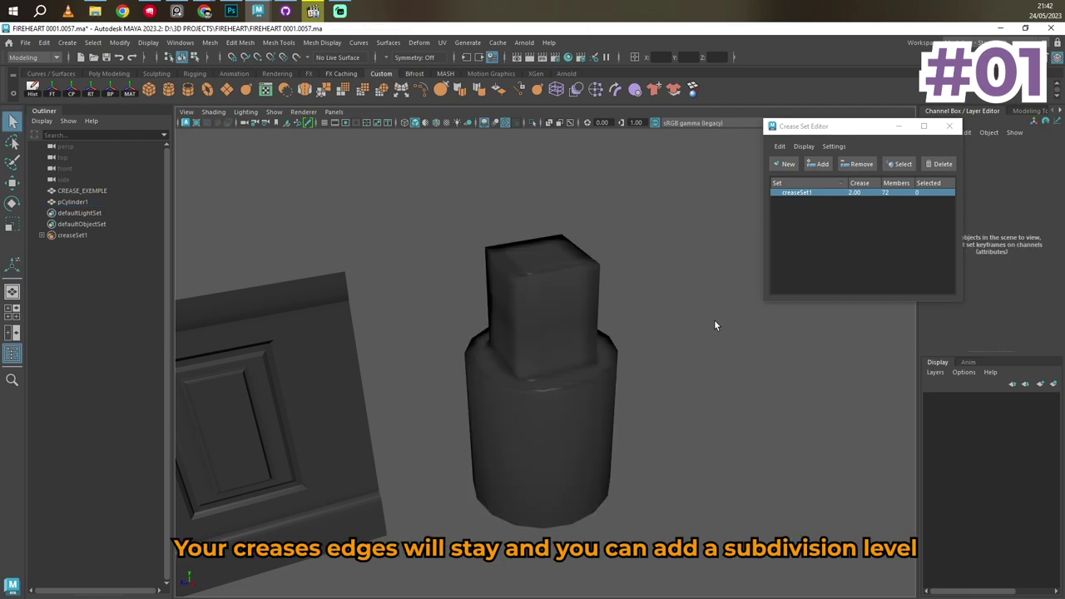
- Switch the smoothed mesh to edge selection and reselect the member edges of creaseSet1
left_click_drag(714, 320, 601, 420, "alt")
right_click_drag(569, 415, 559, 258)
scroll(558, 257, "down", 4)
left_click_drag(419, 204, 693, 566)
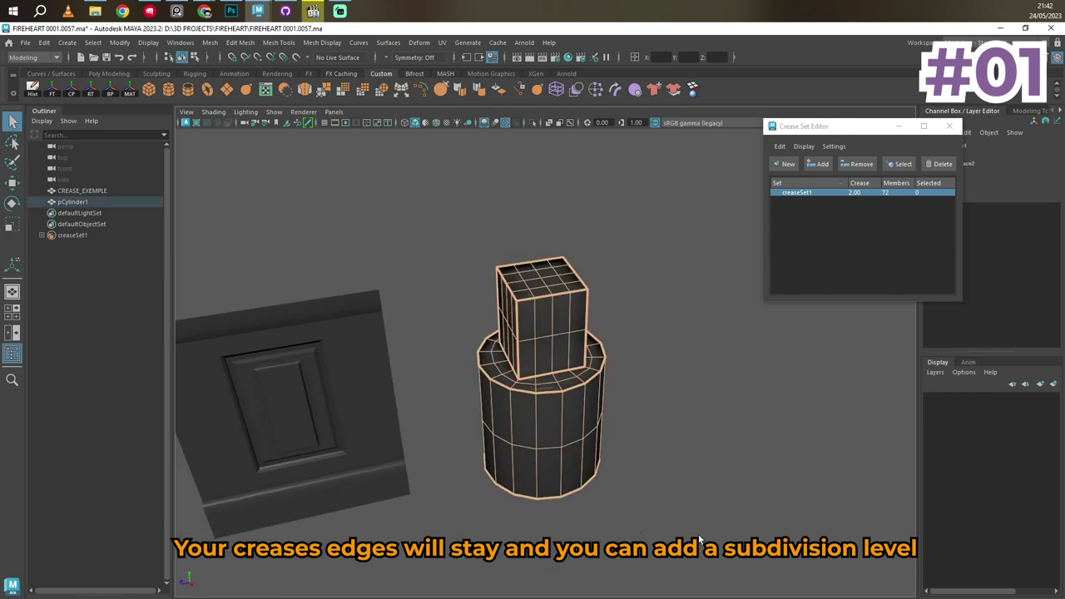
left_click(901, 164)
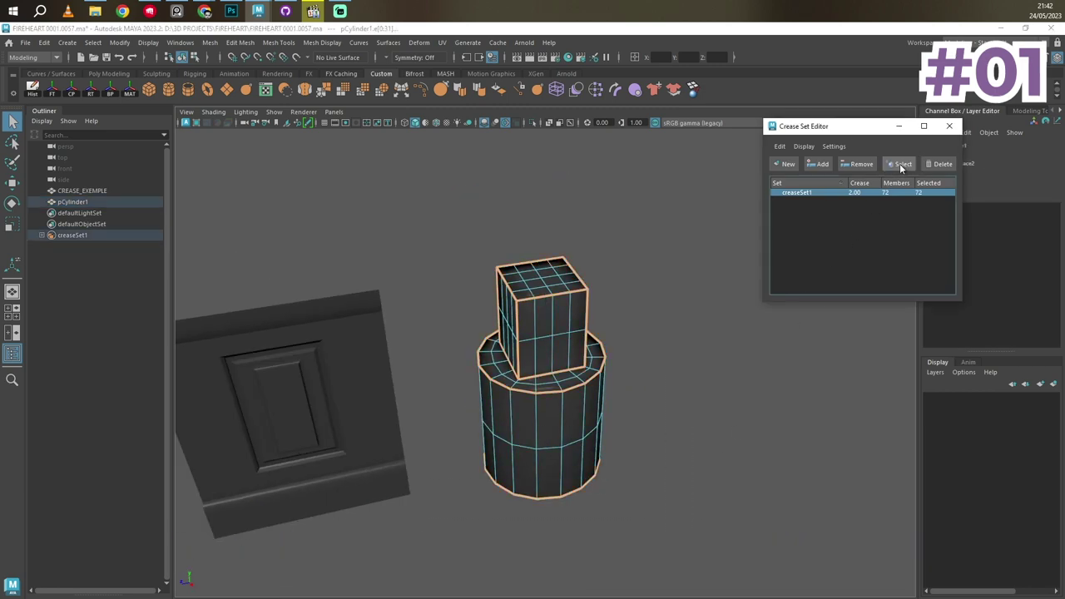
- Harden the normals of the selected crease edges
middle_click_drag(547, 279, 536, 247, "alt")
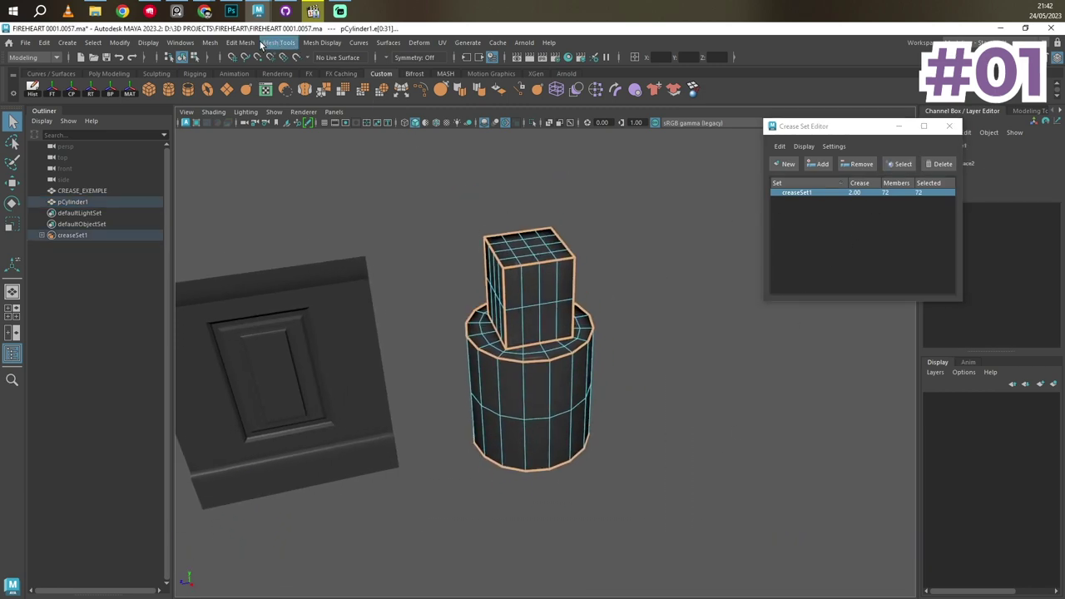
left_click(211, 43)
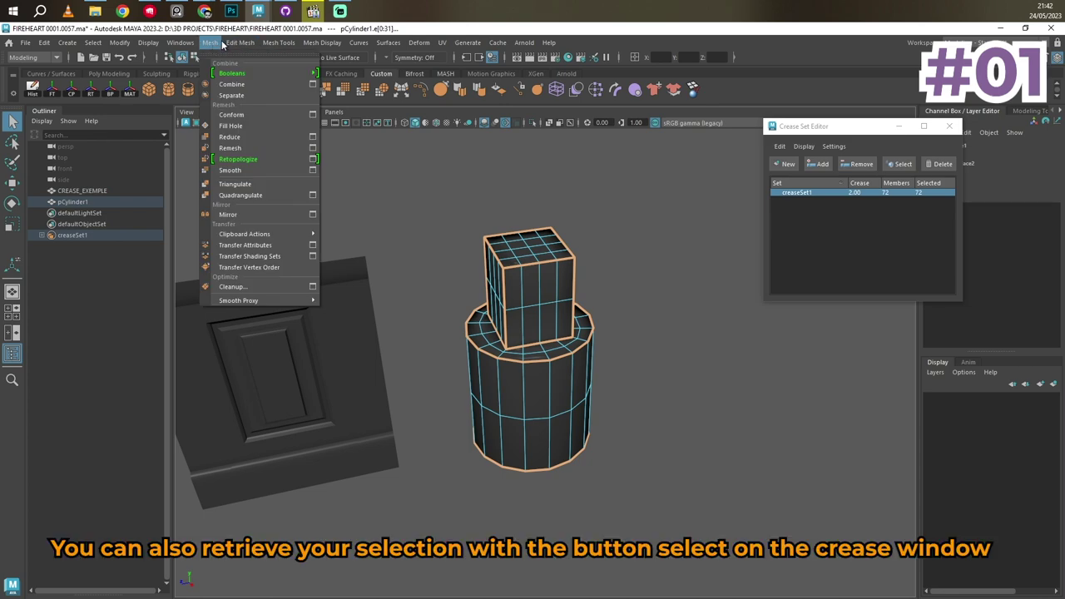
mouse_move(314, 43)
left_click(683, 334)
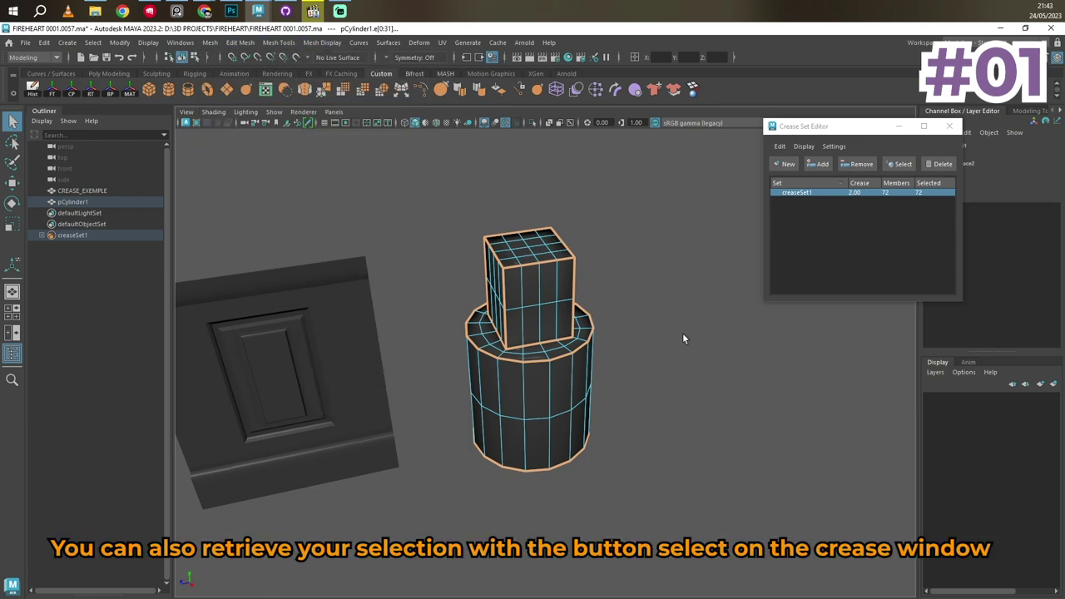
left_click(322, 42)
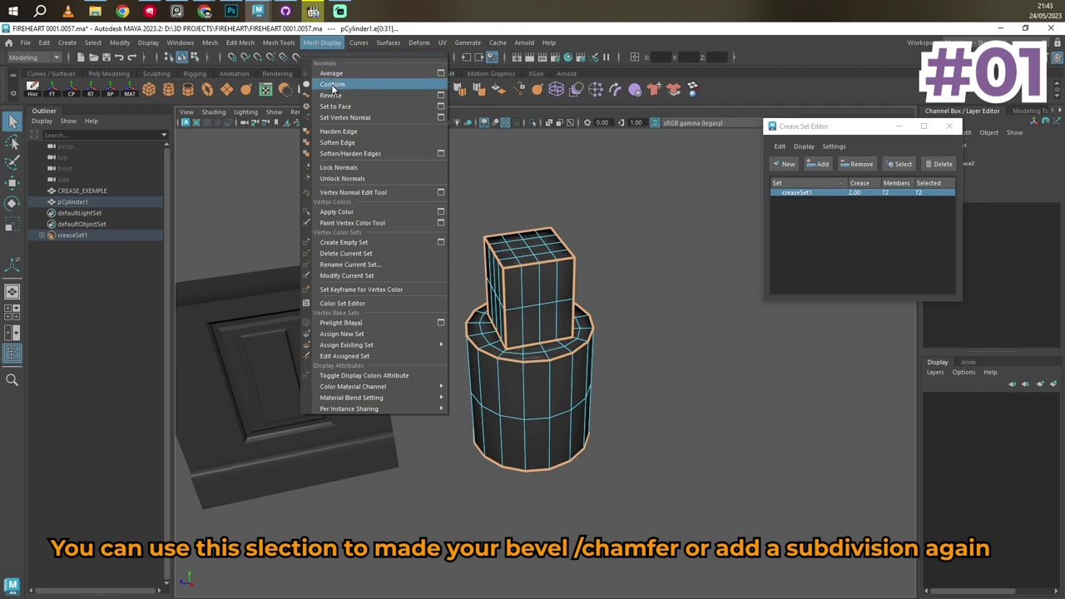
left_click(334, 131)
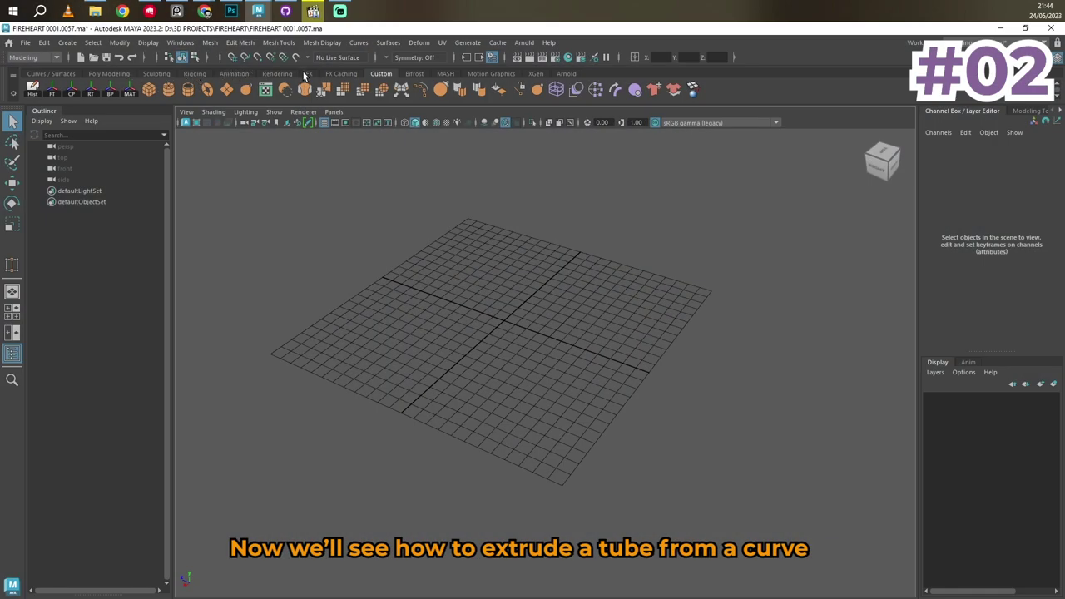
- Draw a freehand winding curve with a spiral end in the front view using the Pencil Curve tool
left_click(52, 74)
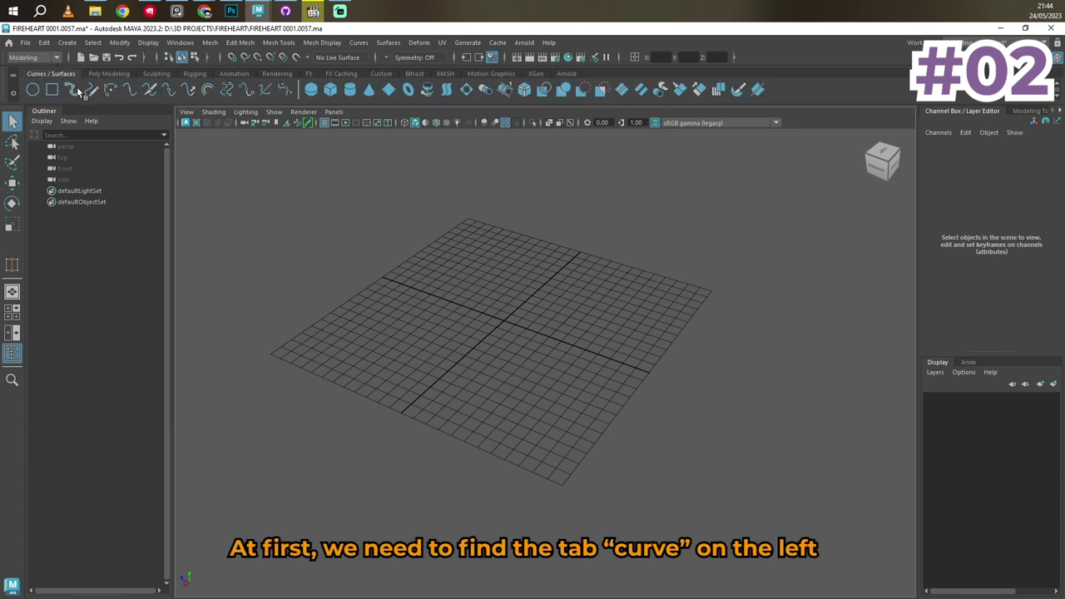
left_click(91, 89)
mouse_move(358, 166)
left_mouse_down("alt")
mouse_move(381, 180)
mouse_move(416, 240)
mouse_move(403, 308)
left_mouse_up("alt")
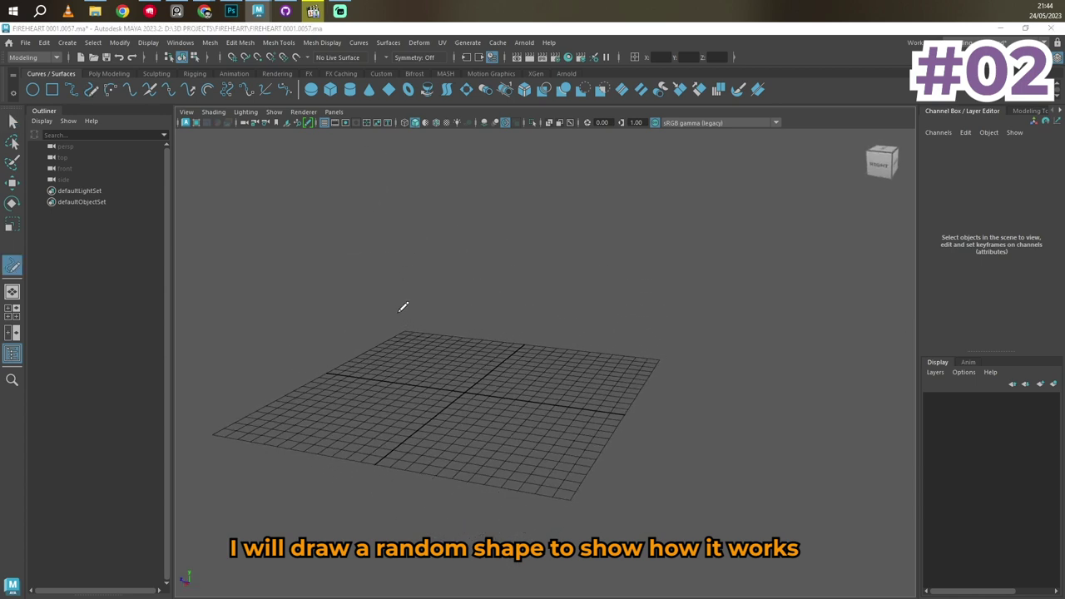
key("space")
key("space")
key("space")
key("space")
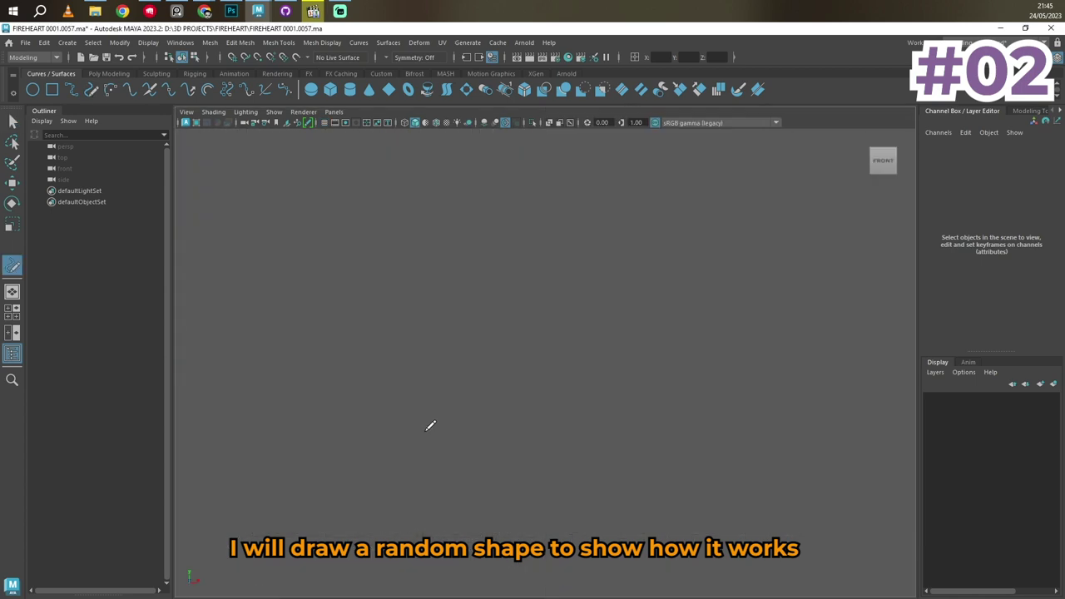
left_click(334, 123)
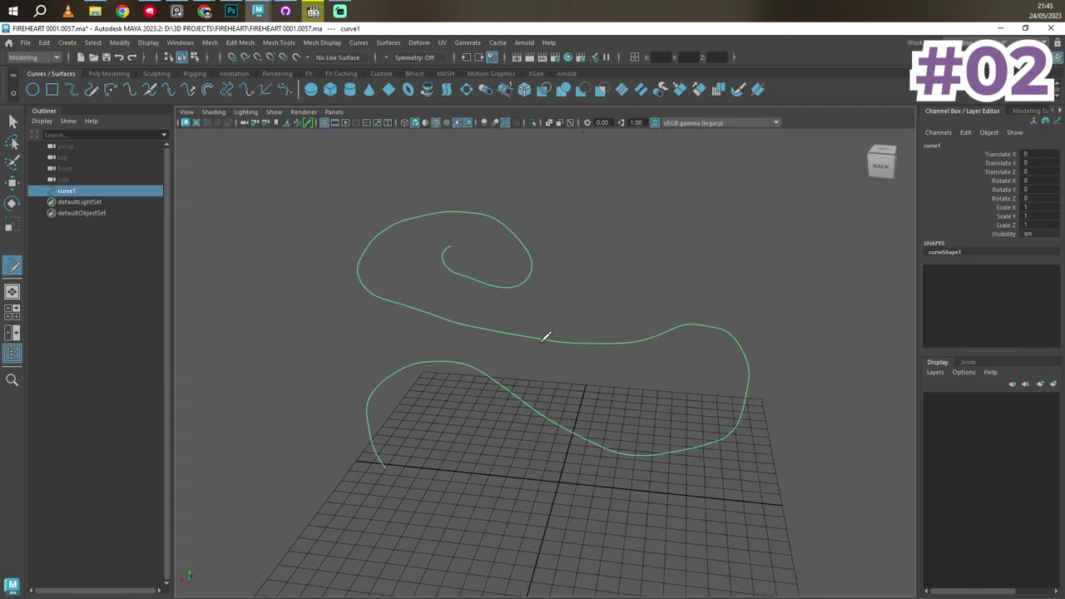
left_click_drag(546, 336, 497, 311, "alt")
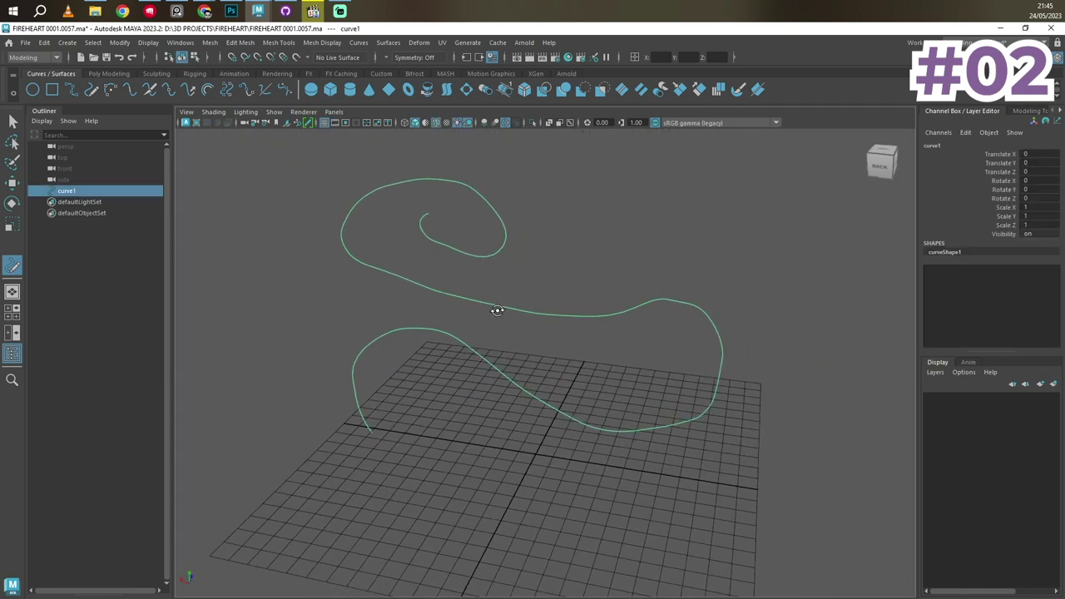
- Rebuild the drawn curve with about 21 spans to distribute its points evenly
left_click(359, 43)
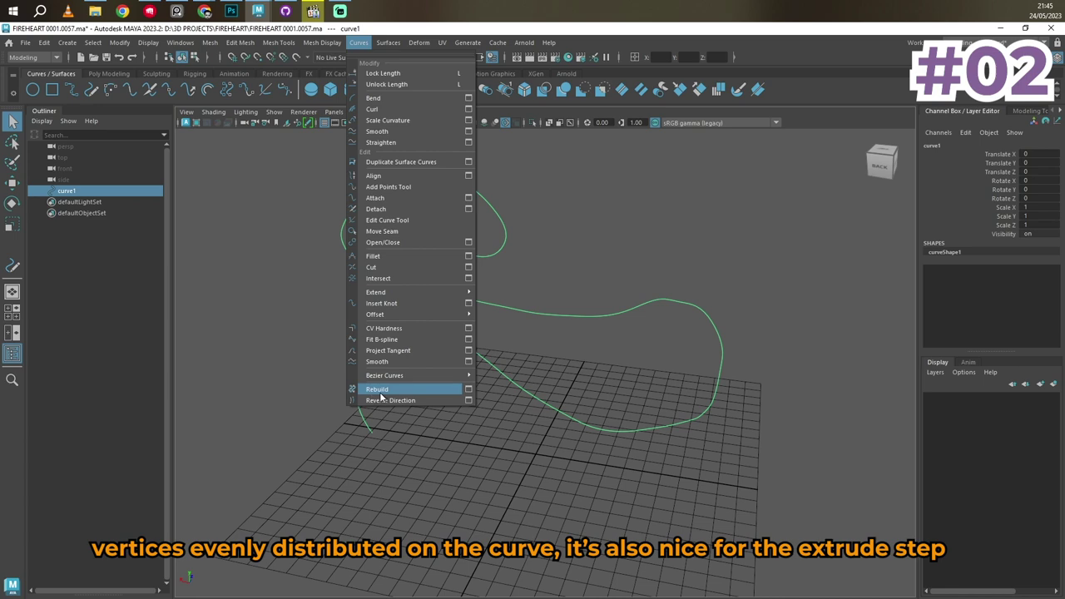
left_click(468, 390)
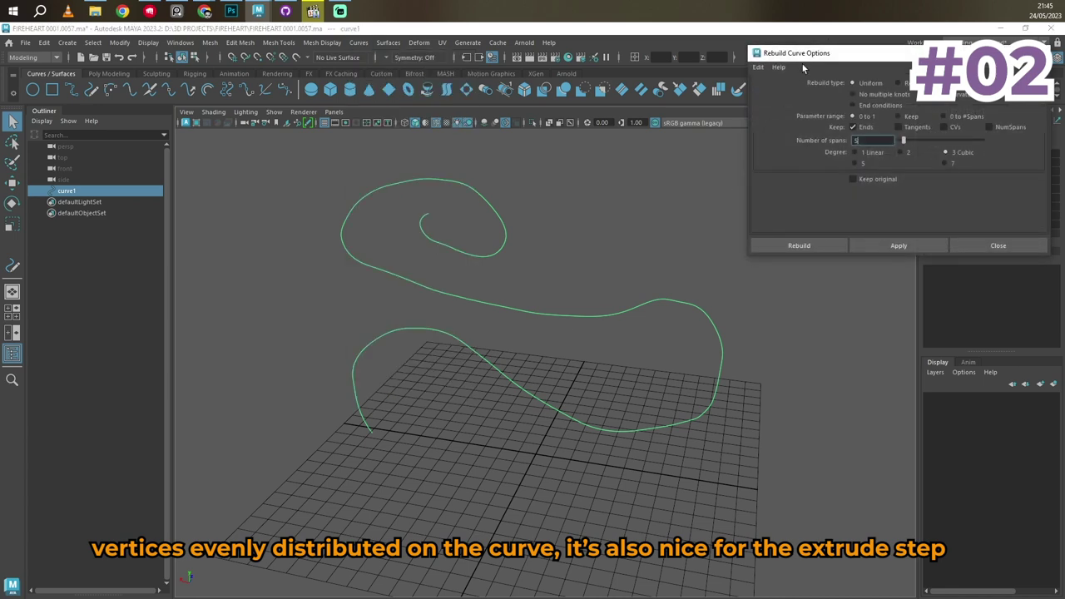
left_click_drag(839, 61, 652, 147)
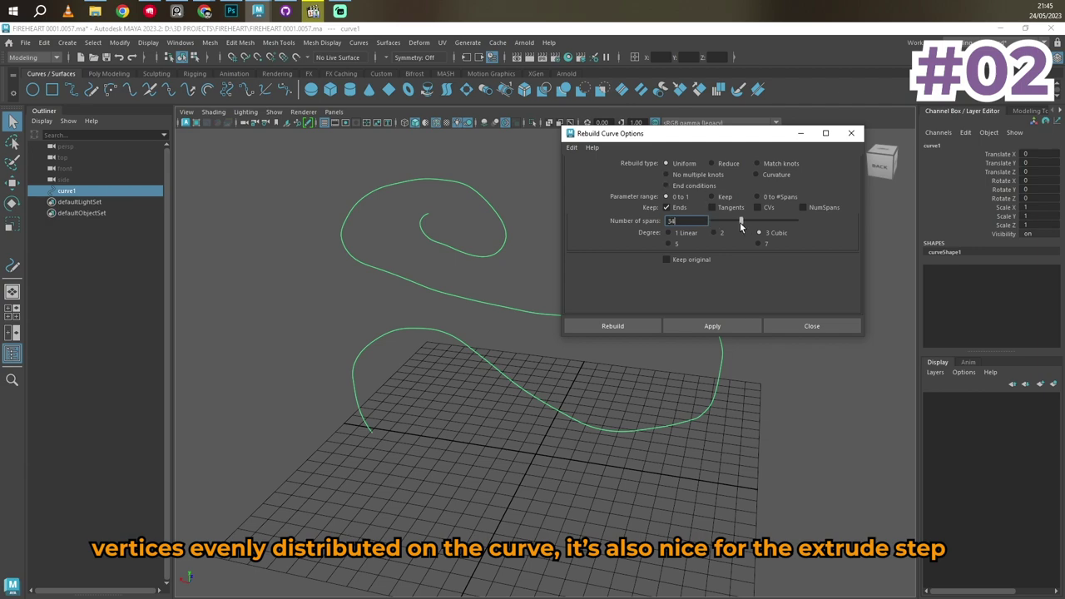
left_click_drag(741, 227, 729, 226)
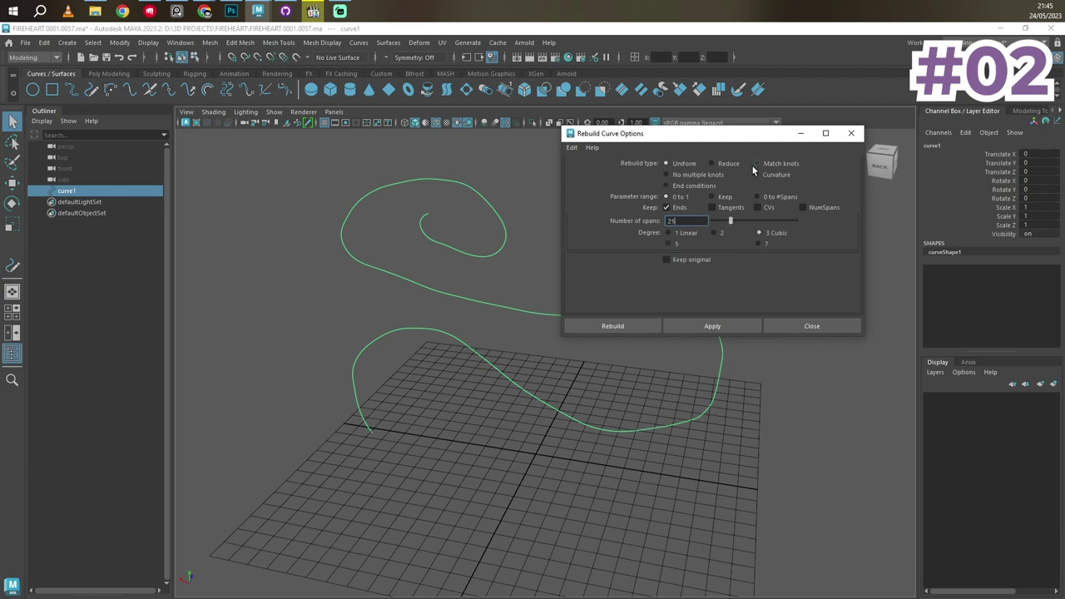
left_click(712, 326)
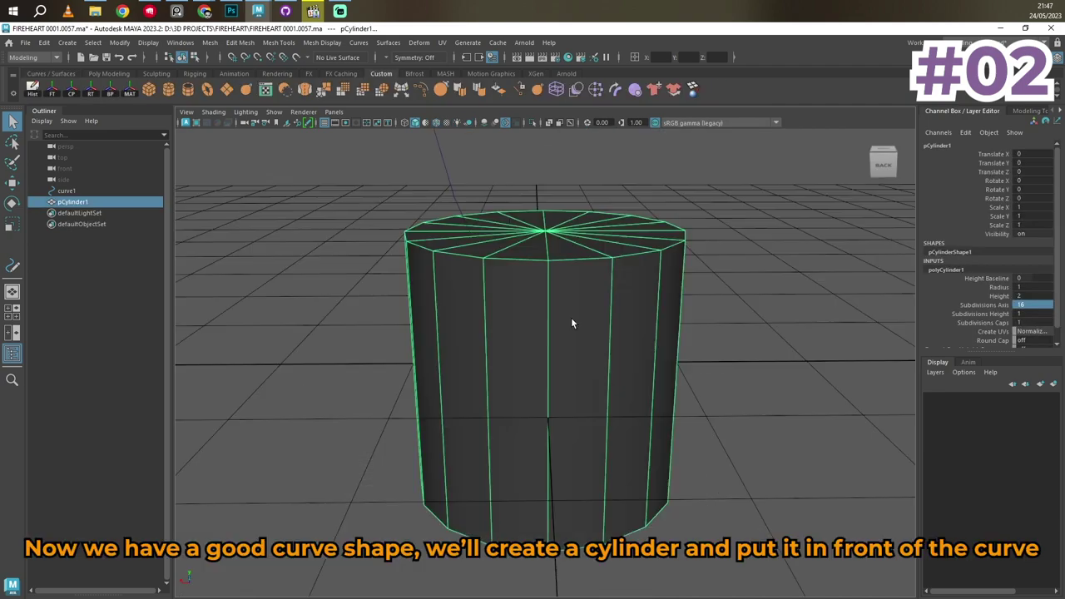
- Scale down the cylinder, then move and rotate it so its cap sits at the start of the curve
scroll(571, 320, "down", 5)
key("r")
left_click_drag(545, 363, 478, 340)
key("w")
left_click_drag(548, 301, 479, 300)
key("e")
key("w")
key("q")
- Select the cylinder's cap faces together with the curve and extrude the faces along it
key("F11")
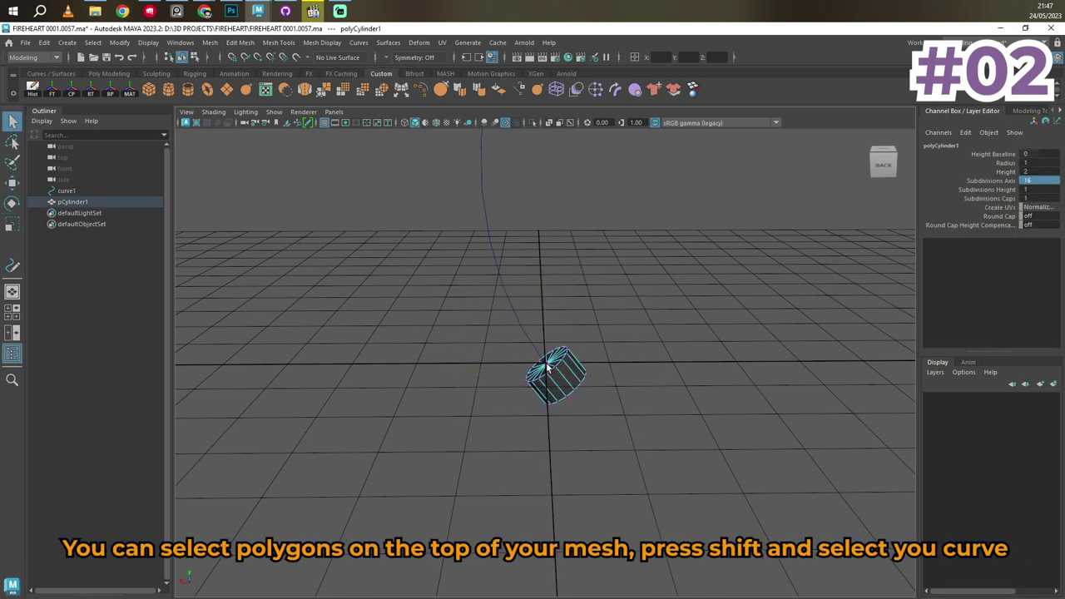
left_click(546, 363)
left_click(511, 305, "shift")
scroll(560, 300, "down", 3)
scroll(560, 301, "down", 3)
middle_click_drag(560, 300, 391, 379, "alt")
scroll(395, 351, "down", 2)
key("ctrl+e")
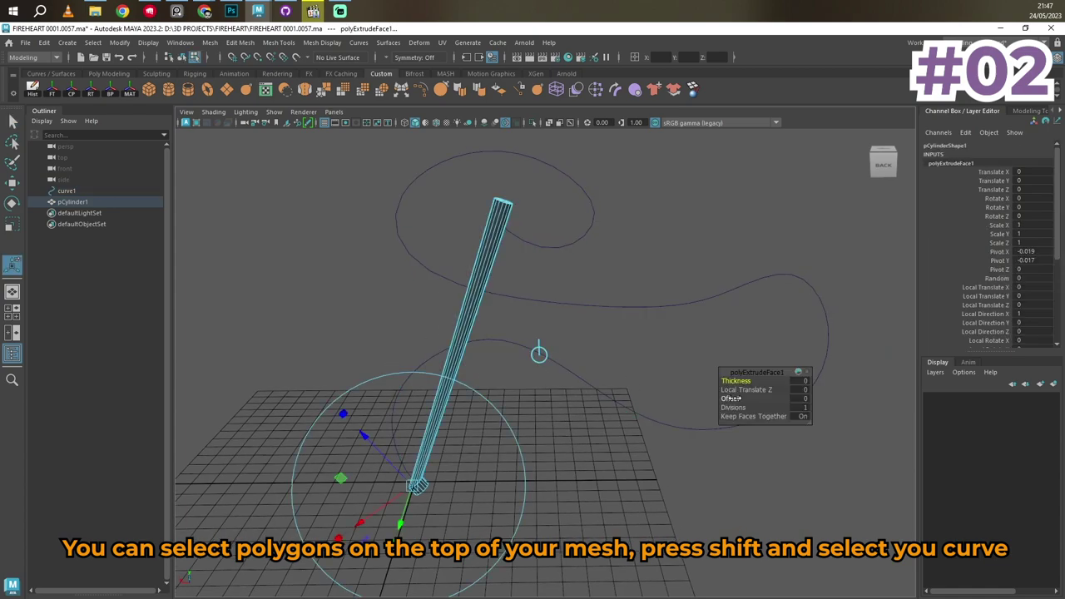
- Increase the extrusion's divisions until the tube closely follows the curve, and leave the Extrude tool
left_click_drag(733, 407, 811, 409)
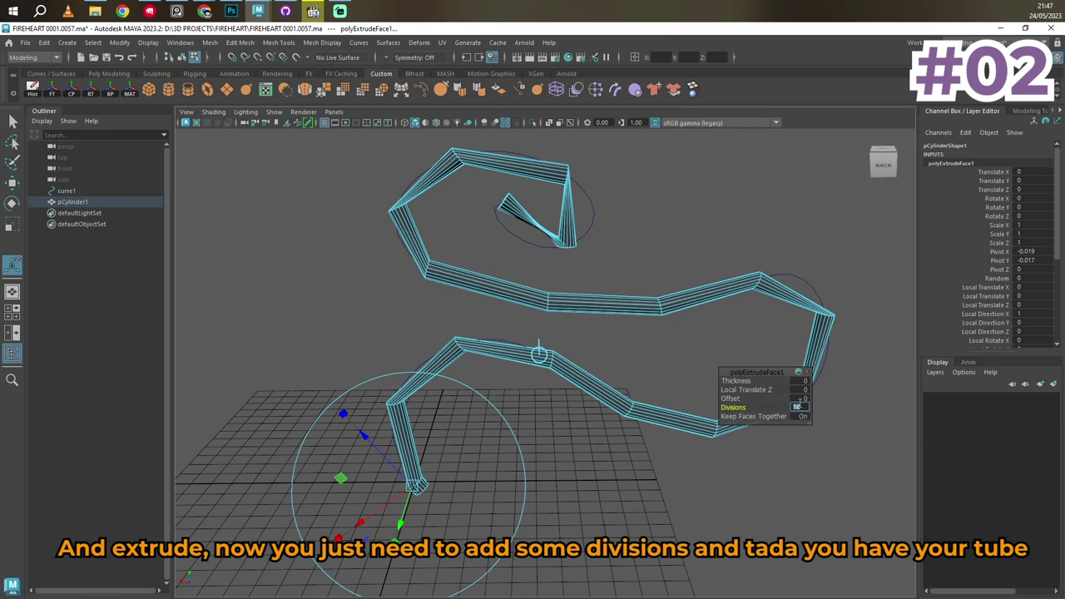
left_click_drag(616, 395, 362, 367, "alt")
key("q")
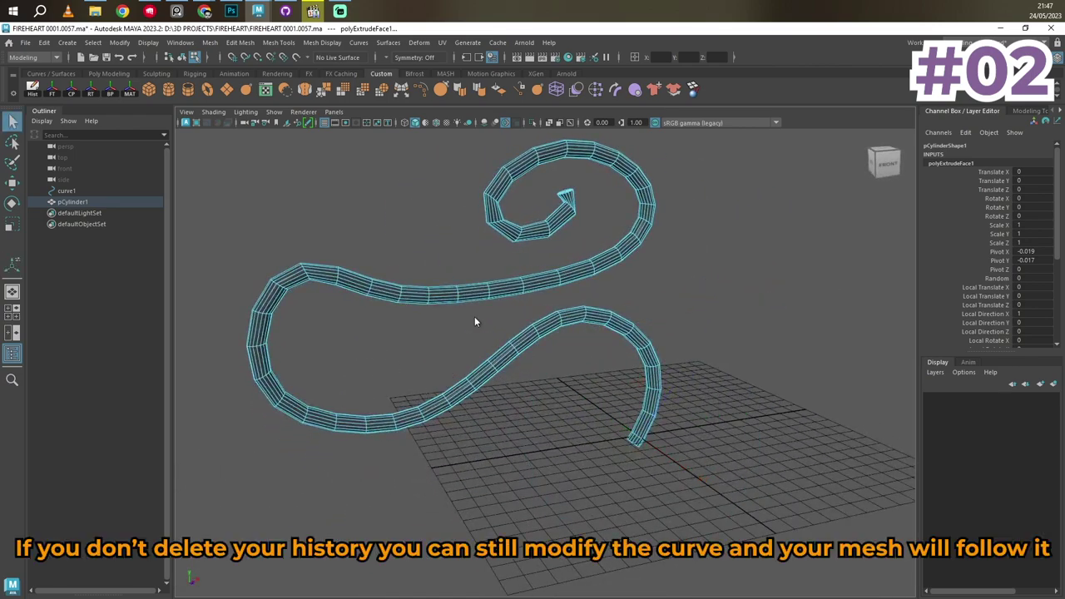
- Return to object mode, display the scene in wireframe and clear the selection
key("F8")
key("4")
left_click(397, 372)
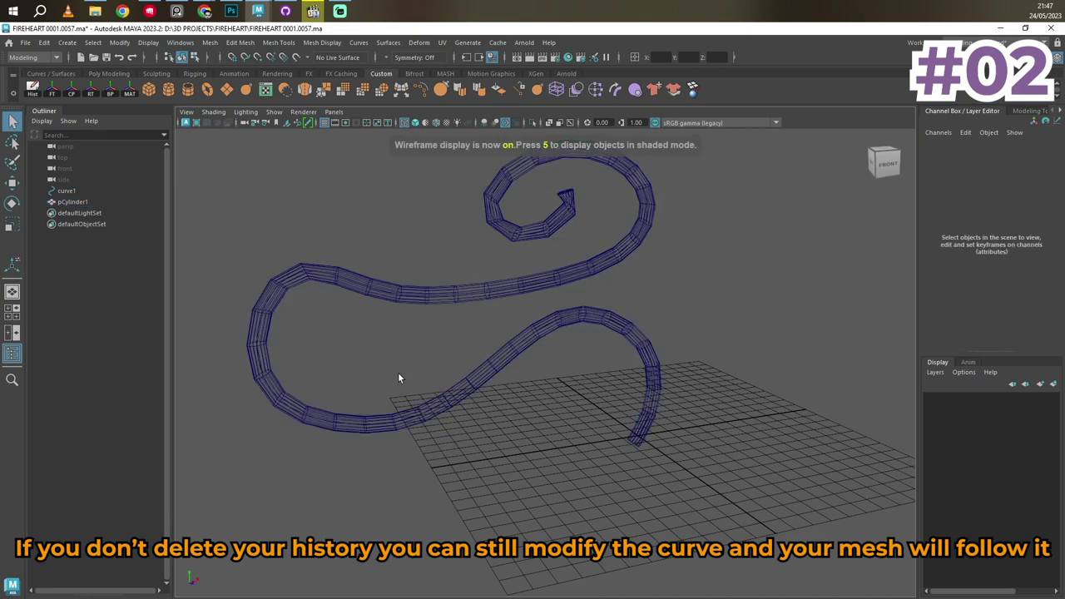
- Display the path curve's control vertices and pull one on the large bend sideways, out of the curve's plane, with soft selection
left_click(441, 403)
key("F8")
left_click_drag(355, 395, 599, 364, "alt")
left_click(662, 366)
left_click_drag(666, 383, 834, 387, "alt")
key("b")
key("w")
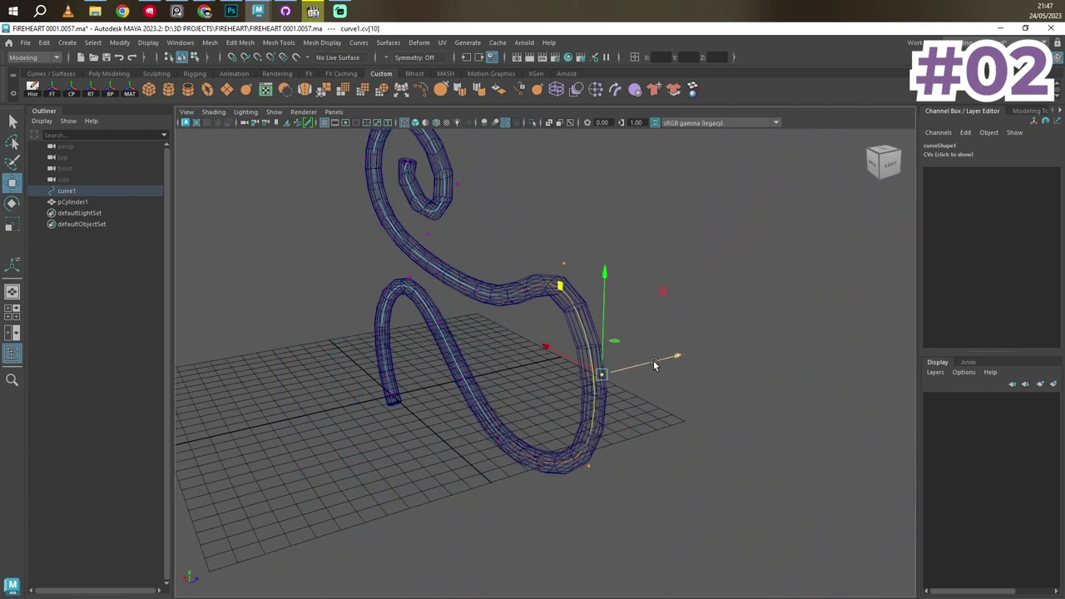
left_click_drag(655, 364, 485, 357)
- Select another control vertex near the tube's bend and rotate it with soft selection to reshape the curve
scroll(478, 355, "down", 3)
key("e")
left_click_drag(440, 310, 597, 332)
left_click(592, 317)
key("r")
mouse_move(597, 291)
left_mouse_down("alt")
mouse_move(516, 328)
mouse_move(609, 316)
left_mouse_up("alt")
key("w")
key("e")
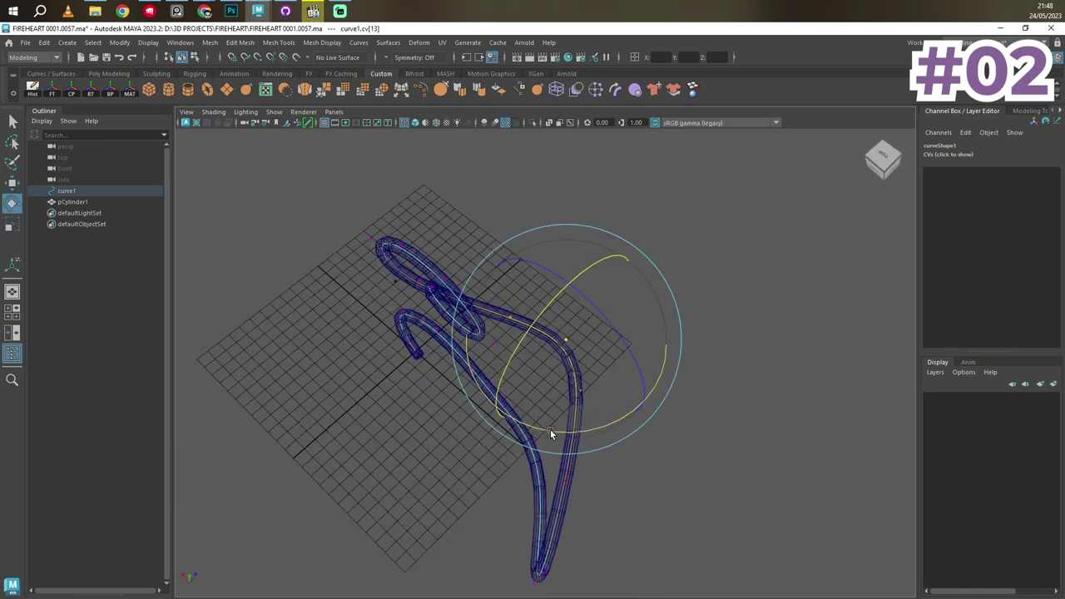
left_click_drag(550, 430, 506, 404)
- Select control vertices along the curve's lower stretch and move them to reshape the tube further
key("q")
left_click_drag(534, 459, 559, 489)
key("w")
left_click_drag(535, 380, 445, 344)
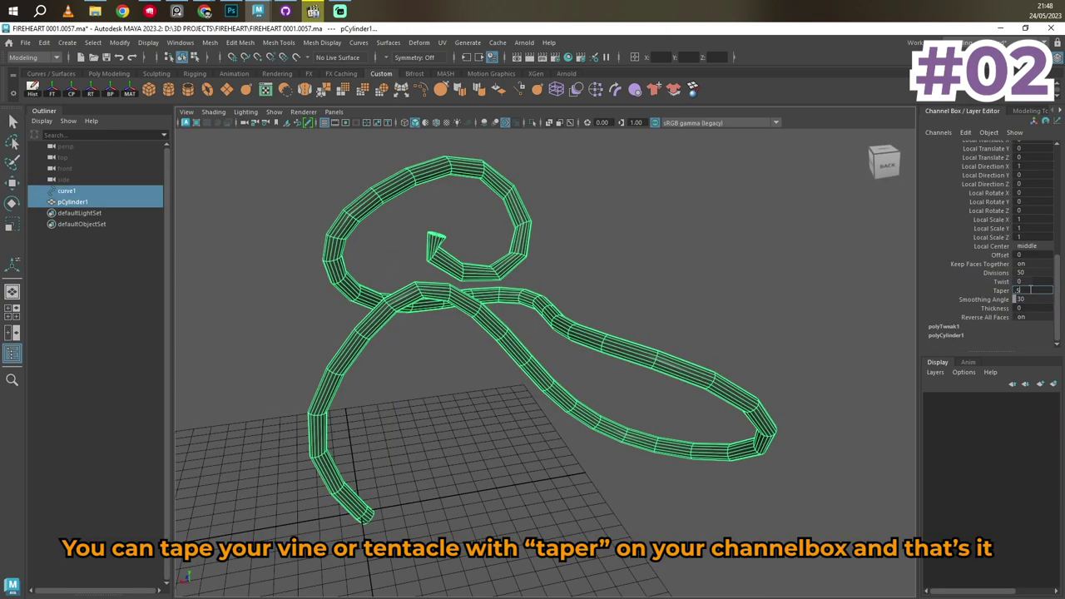
- Narrow the tube toward its end by setting the extrusion's taper to 0.5, then reducing it to 0.2
key("Return")
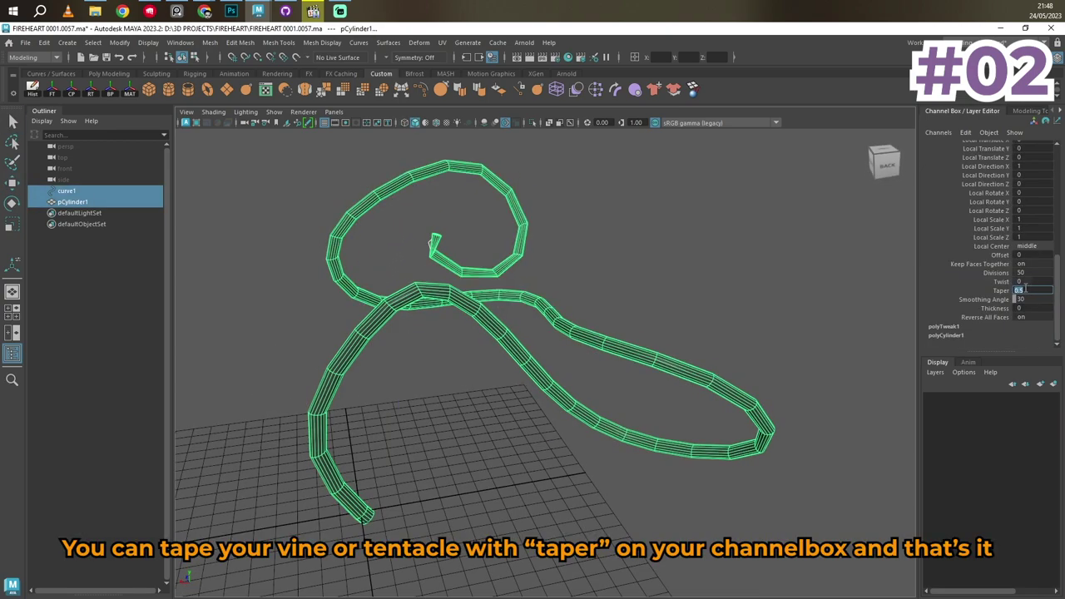
key("Return")
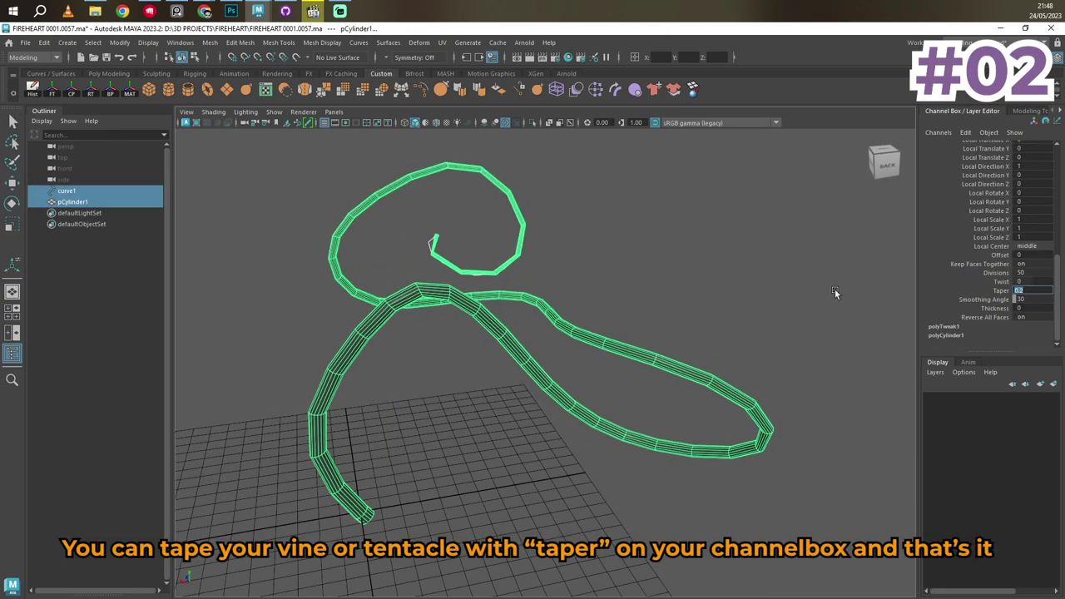
- Select only the tube mesh, display it with smooth mesh preview and clear the selection
left_click(534, 276)
left_click(581, 318)
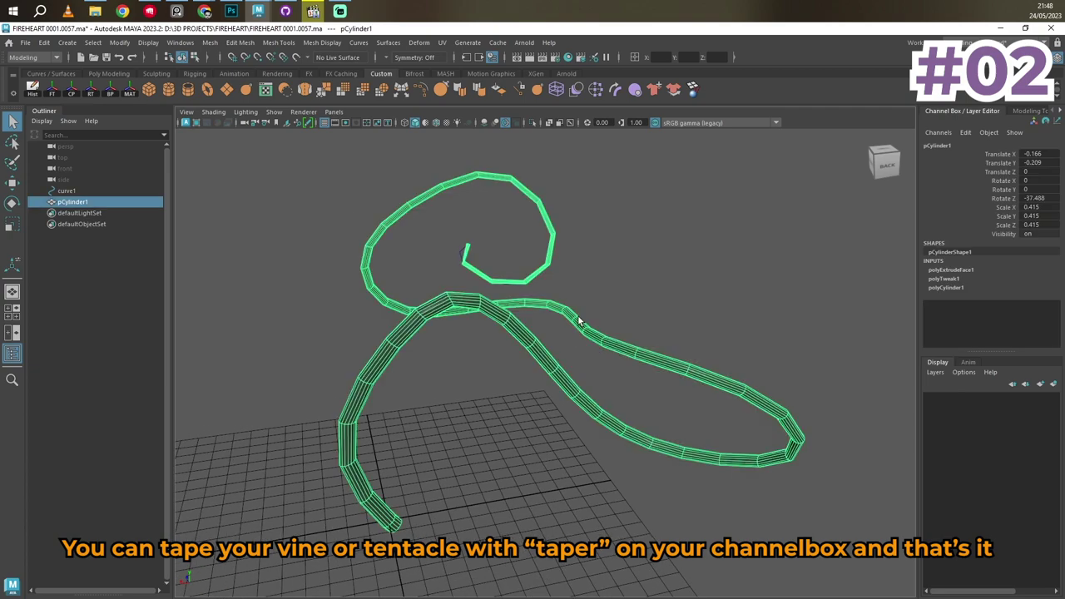
key("3")
left_click(629, 221)
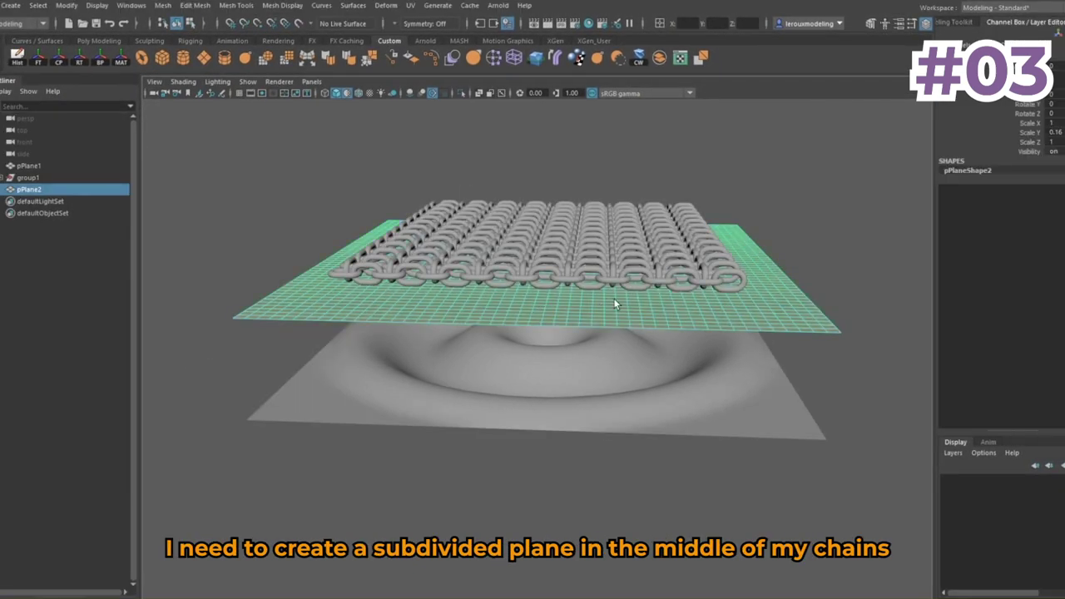
- Select the wave surface beneath the duplicated plane and make it the live surface
mouse_move(613, 298)
left_mouse_down("alt")
mouse_move(635, 311)
mouse_move(521, 304)
left_mouse_up("alt")
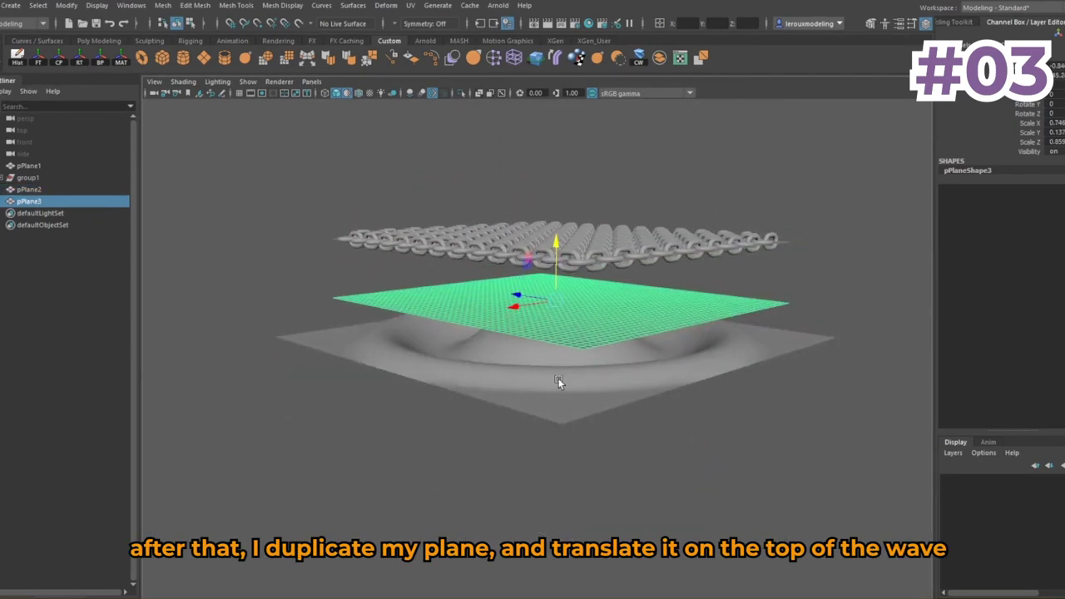
left_click(559, 374)
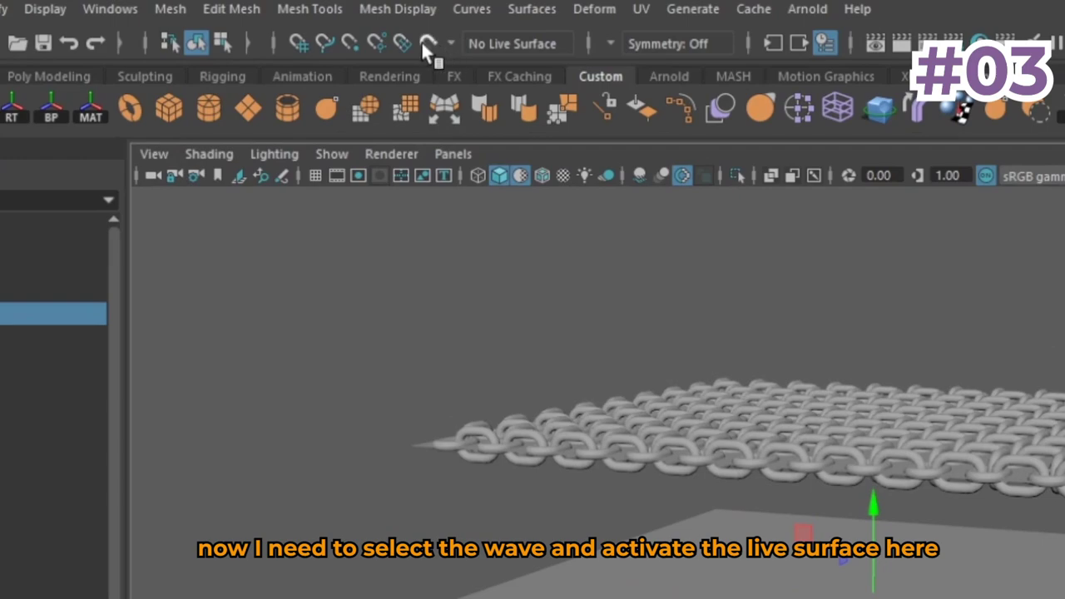
left_click(301, 26)
- Select all vertices of the duplicated plane and move them down so they snap onto the live wave
left_click(583, 328)
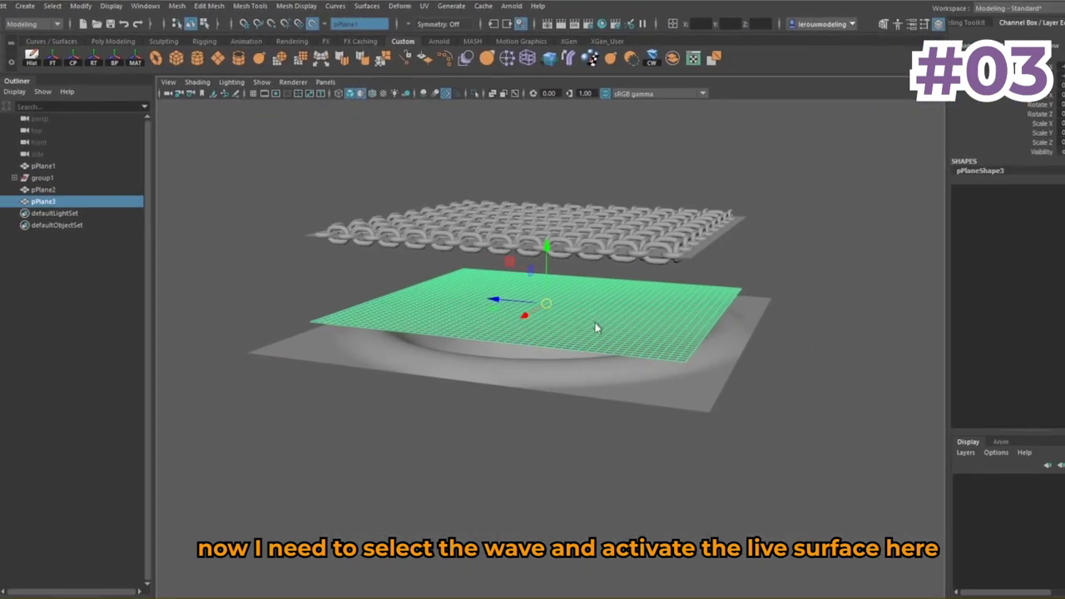
key("ctrl+F9")
left_click_drag(548, 243, 547, 252)
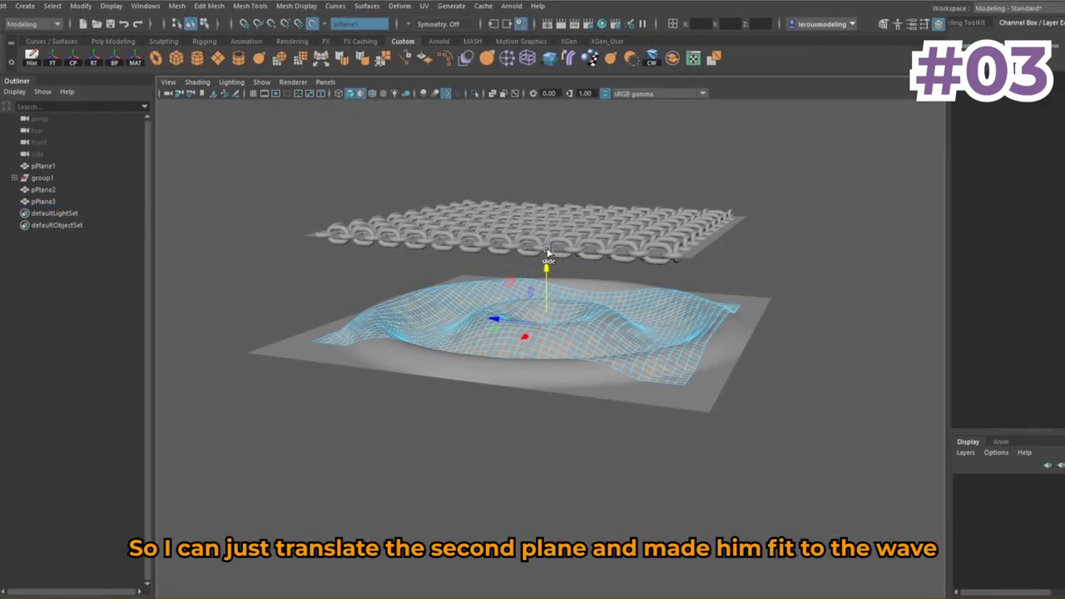
left_click_drag(515, 325, 602, 336, "alt")
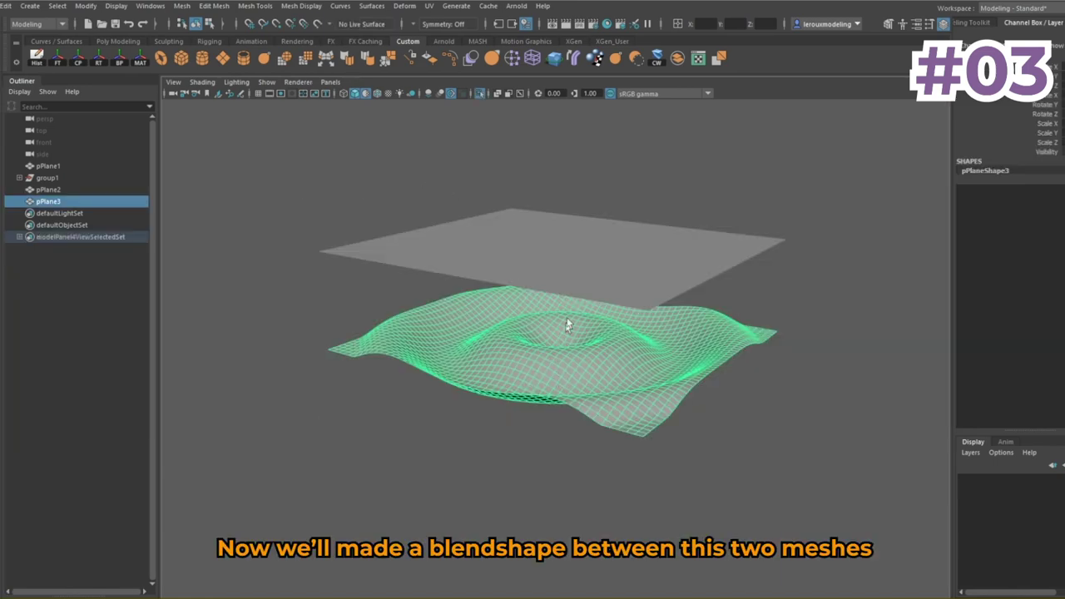
- Add the flat plane to the selection after the wave-shaped plane and create a Blend Shape deformer
left_click(575, 268, "shift")
left_click(416, 7)
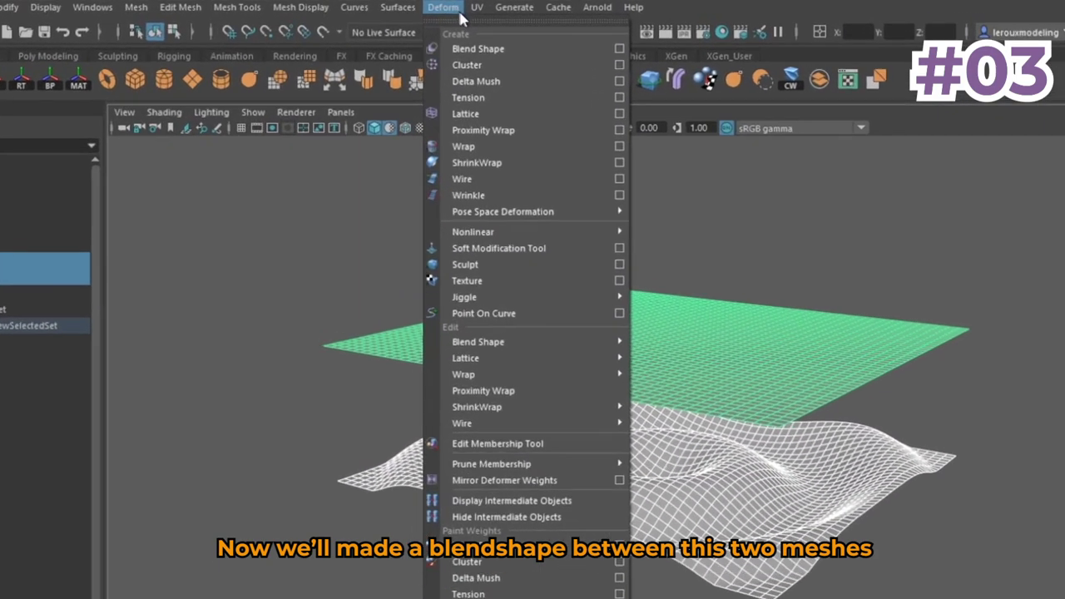
left_click(458, 45)
- Vary the blend shape weight on the flat plane to test its deformation into the wave
left_click(633, 269)
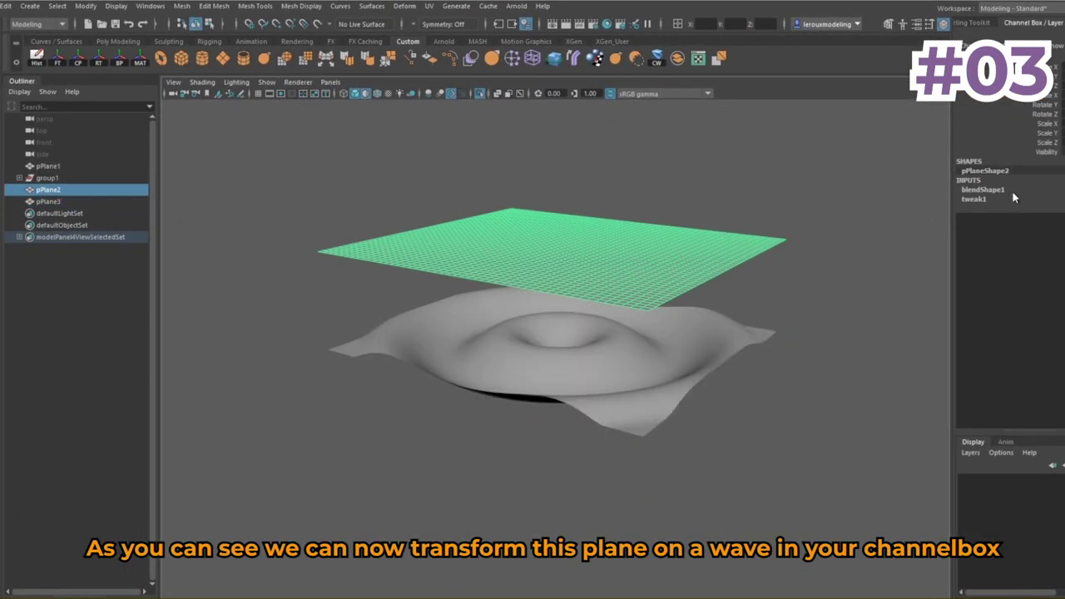
left_click(1004, 191)
middle_click_drag(849, 203, 743, 202)
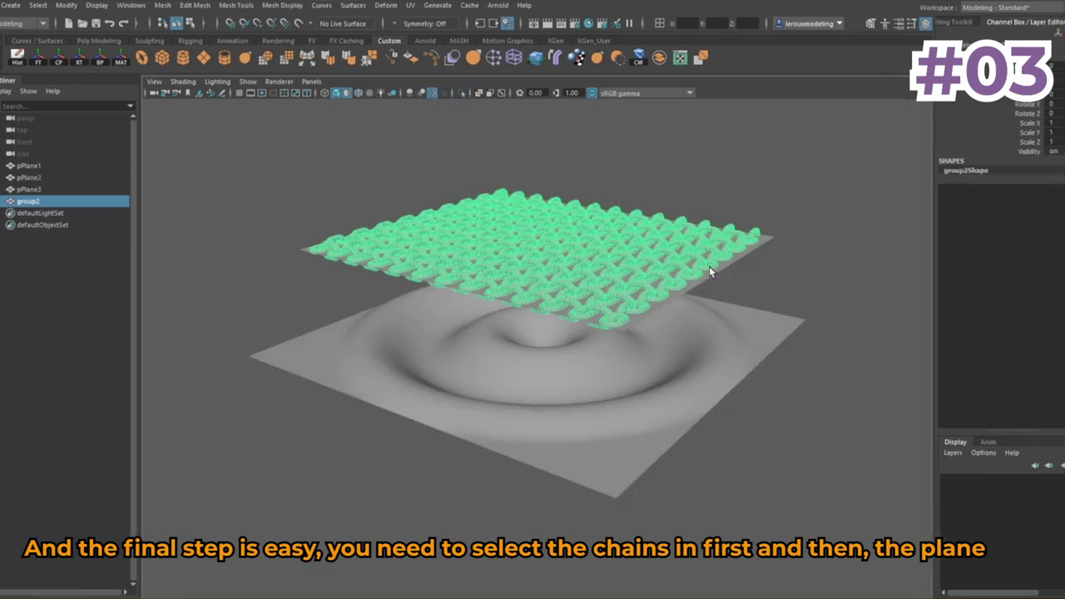
- Add the flat plane to the selection after the combined chains and apply a Wrap deformer
left_click(712, 268, "shift")
left_click(385, 6)
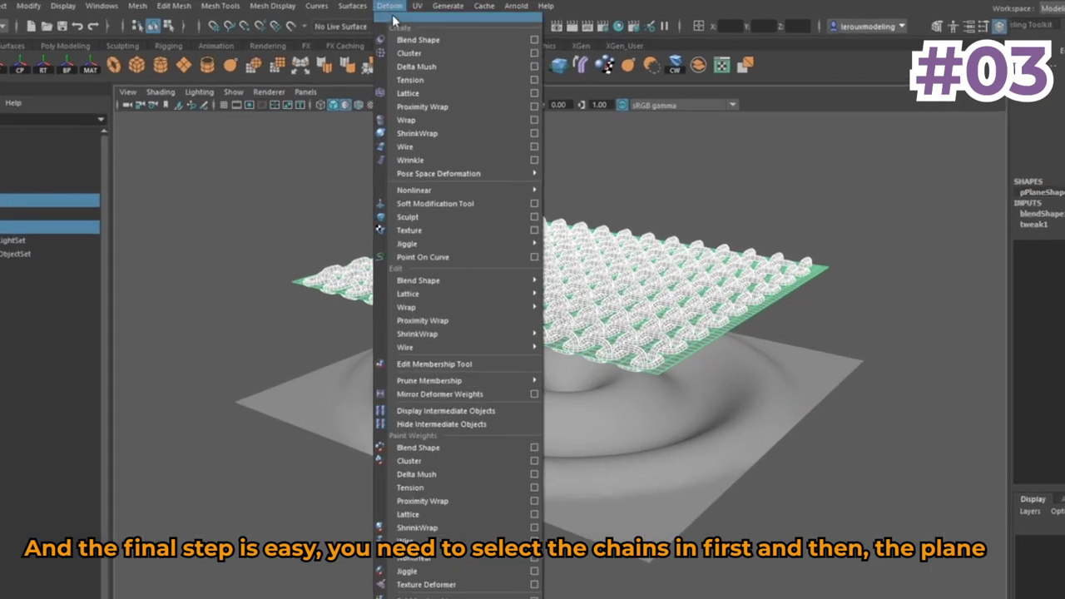
left_click(500, 164)
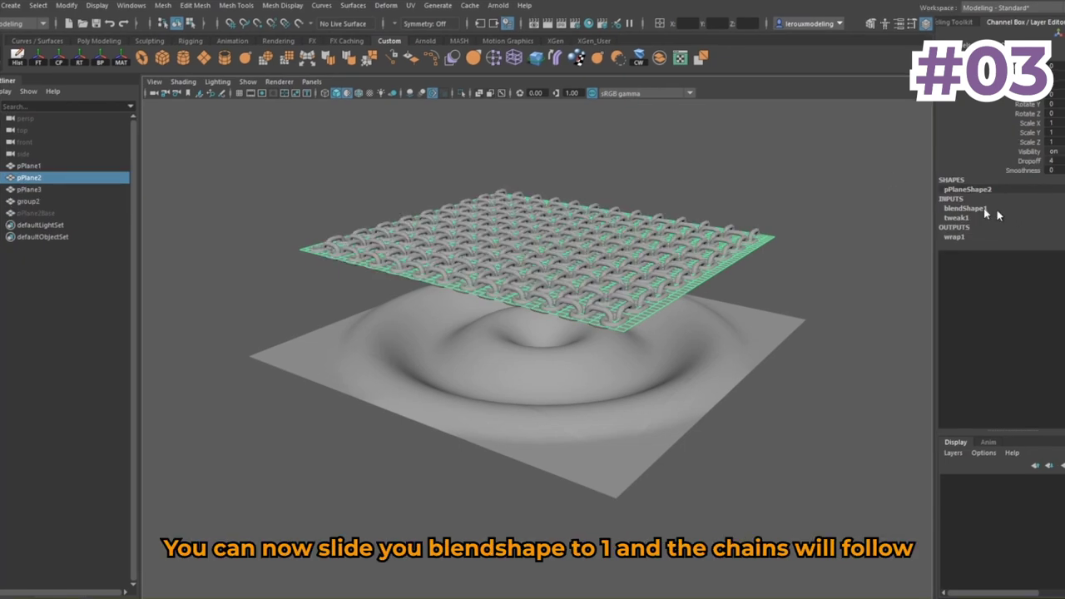
- Raise the plane's blend shape weight to 1 to deform the wrapped chains into the wave, and inspect them
left_click(982, 209)
left_click(1032, 235)
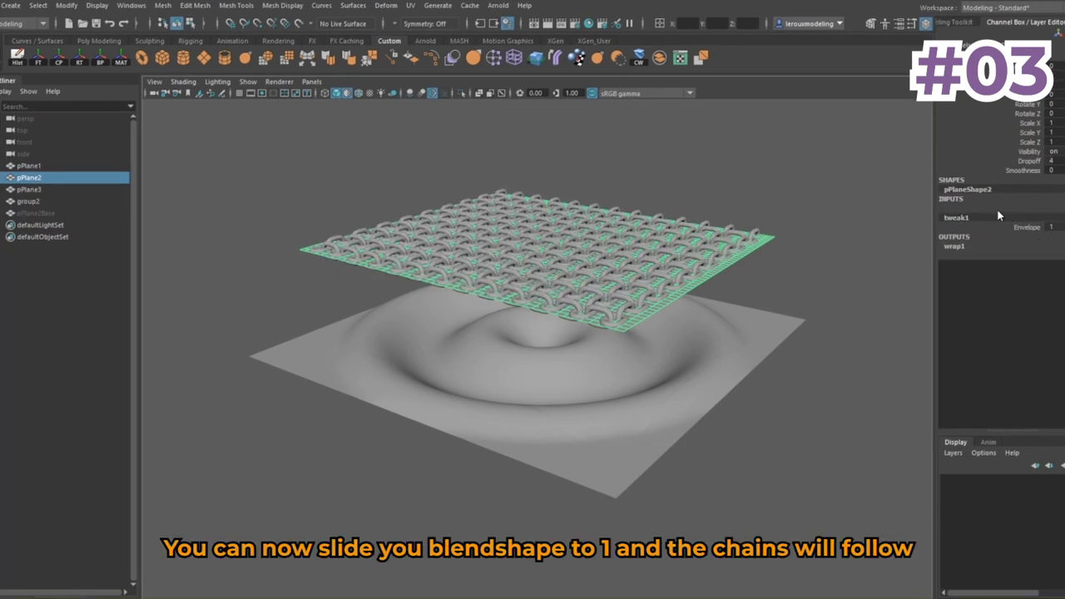
left_click(999, 211)
middle_click_drag(807, 243, 891, 247)
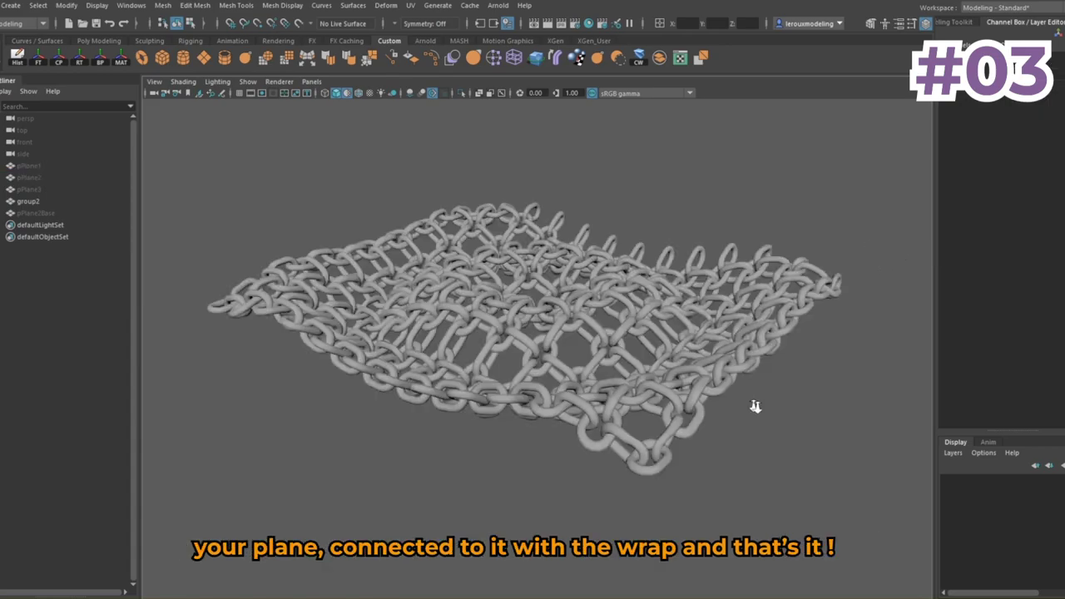
left_click_drag(756, 407, 772, 326, "alt")
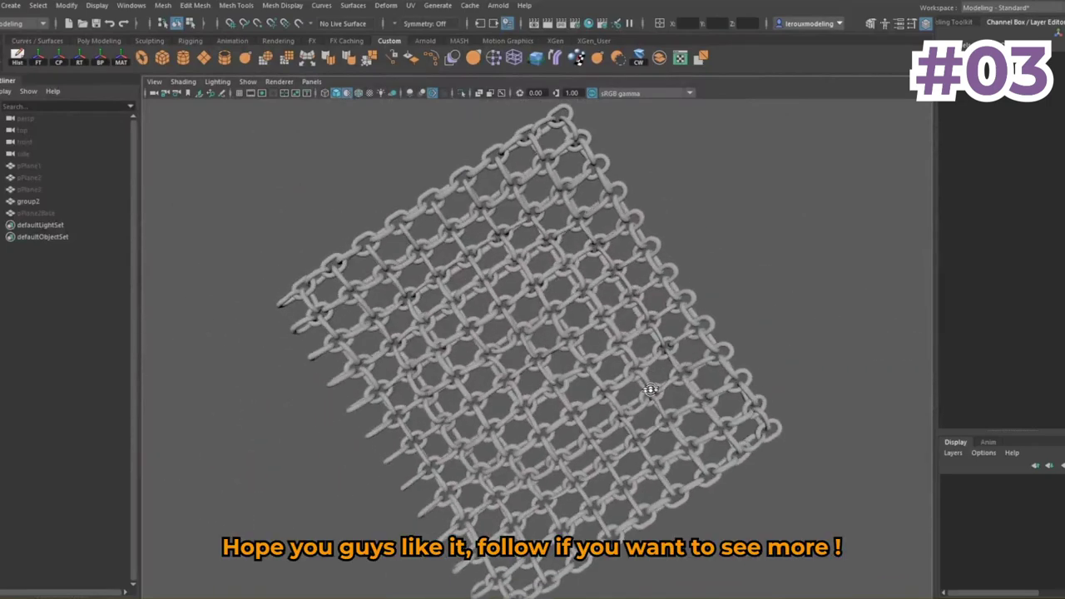